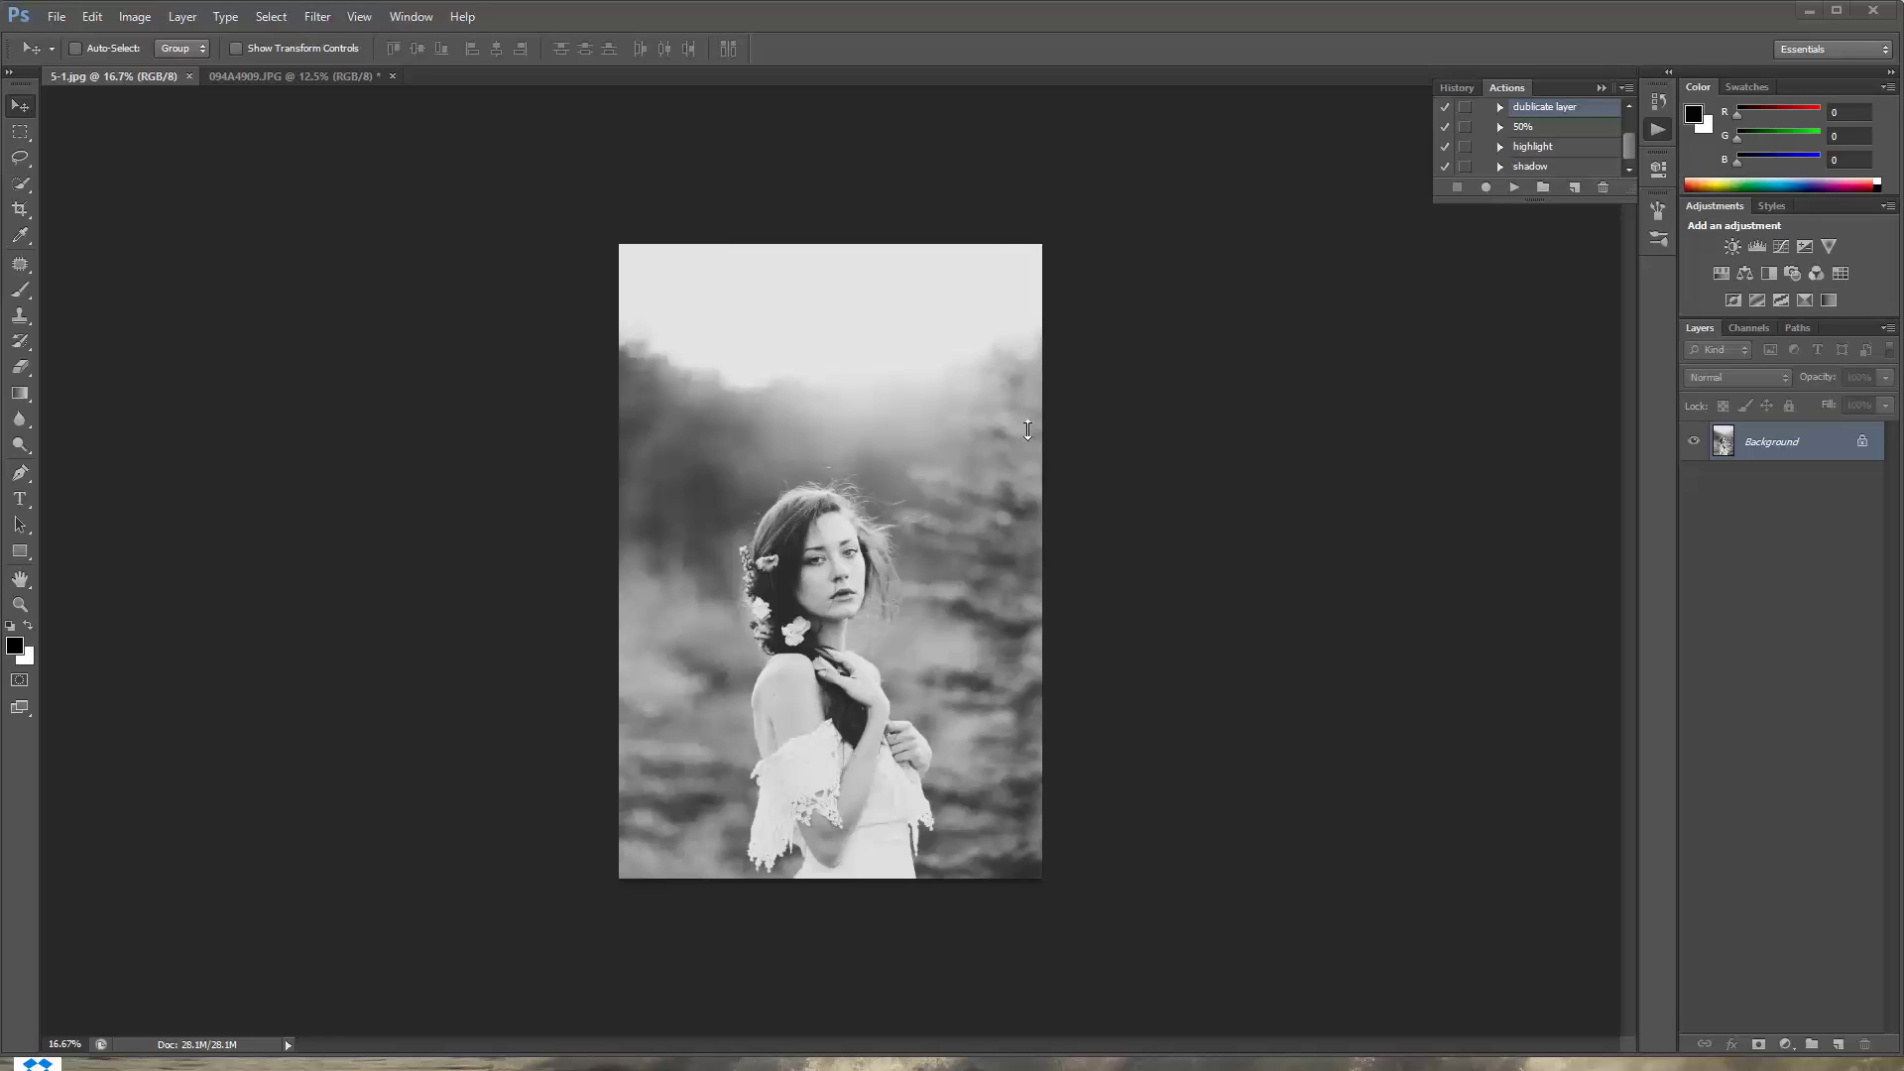
# - Crop the black-and-white portrait to a 1 x 1 (Square) ratio, extending the canvas with blank strips on both sides of the photo
pyautogui.click(20, 208)
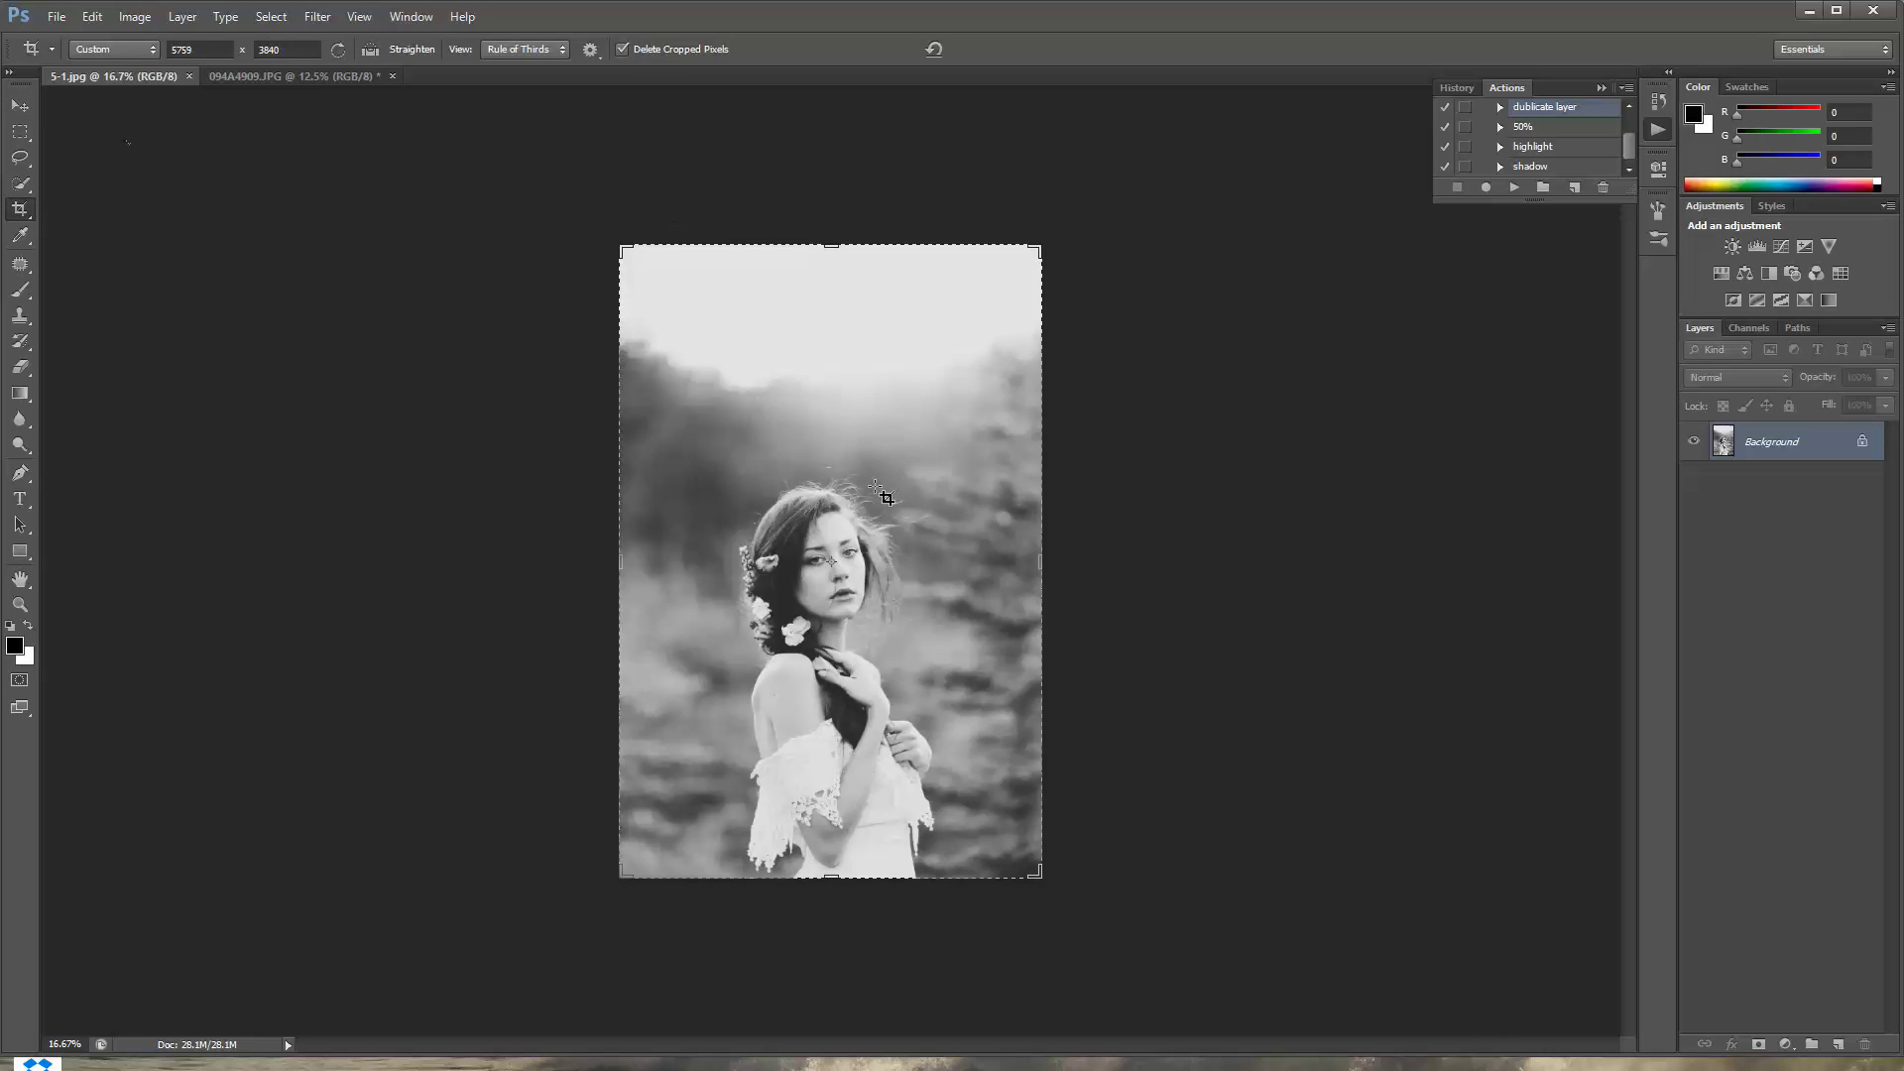
pyautogui.rightClick(827, 357)
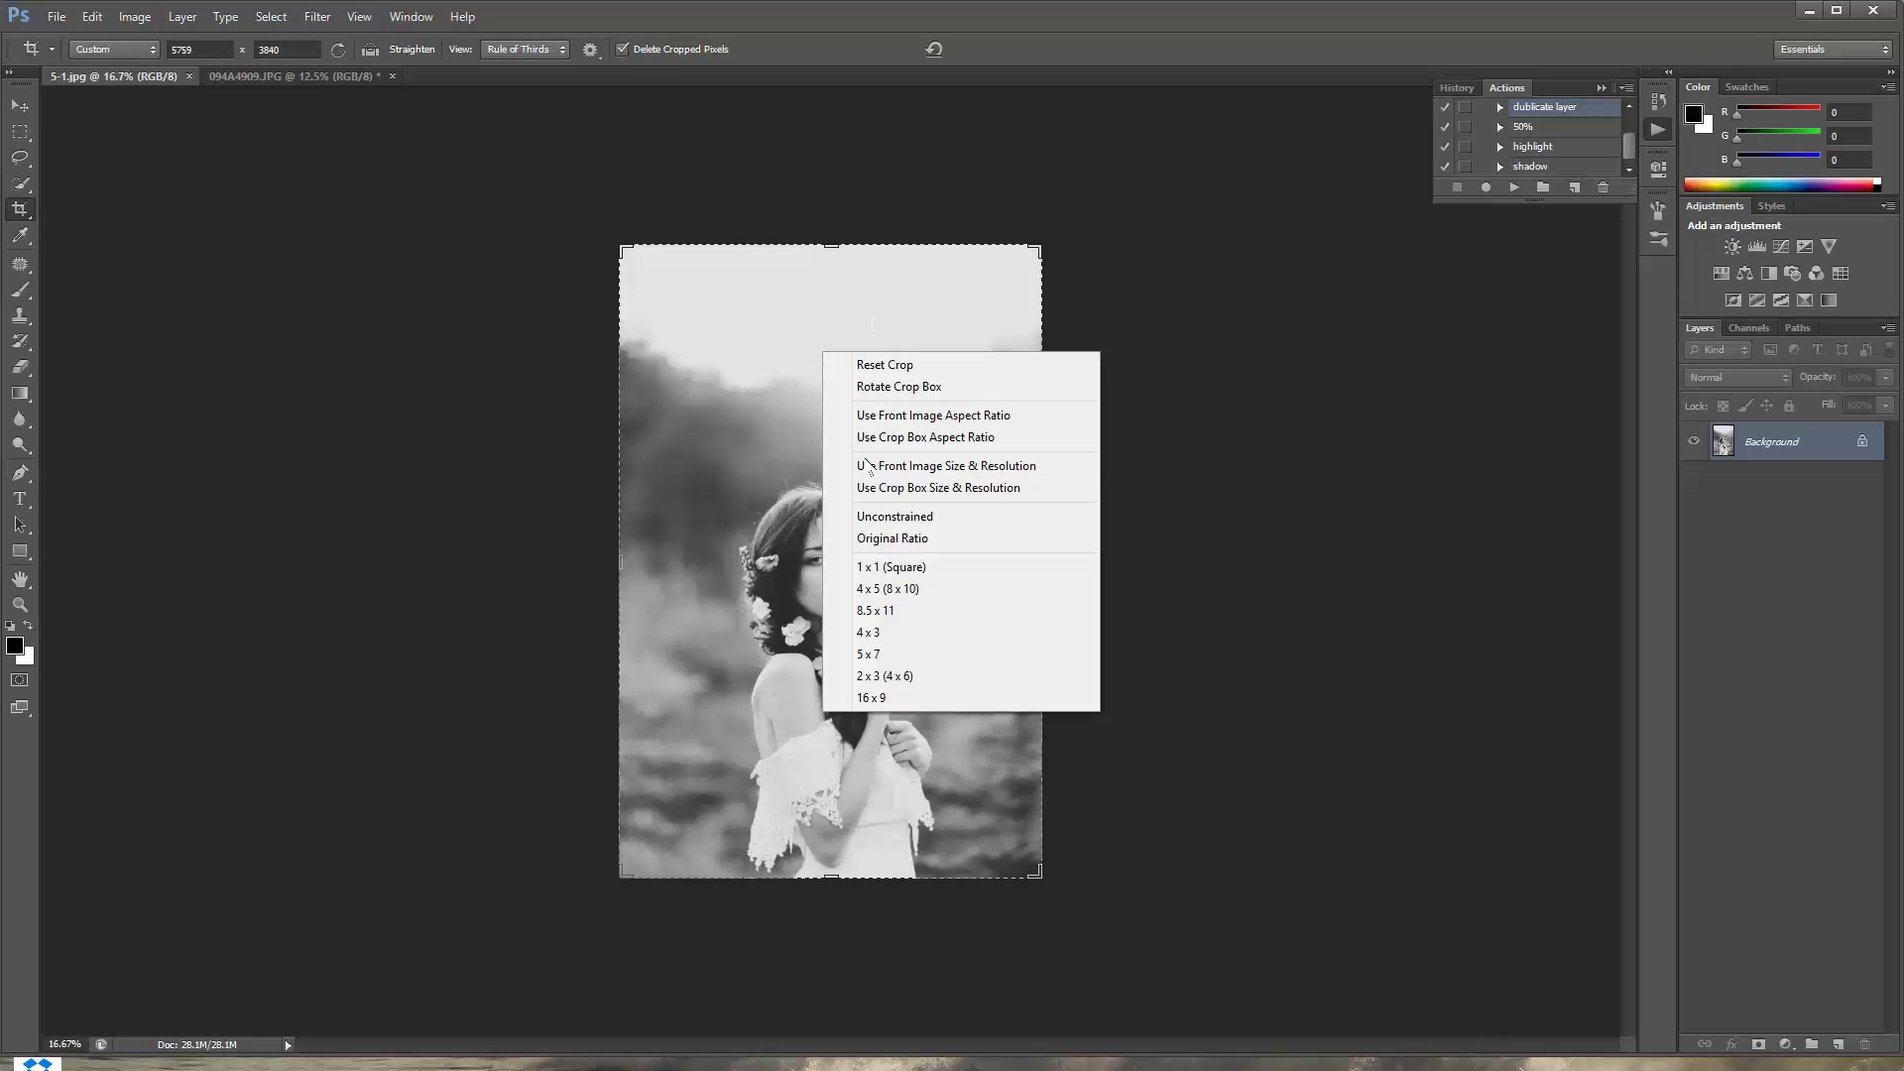
pyautogui.click(898, 569)
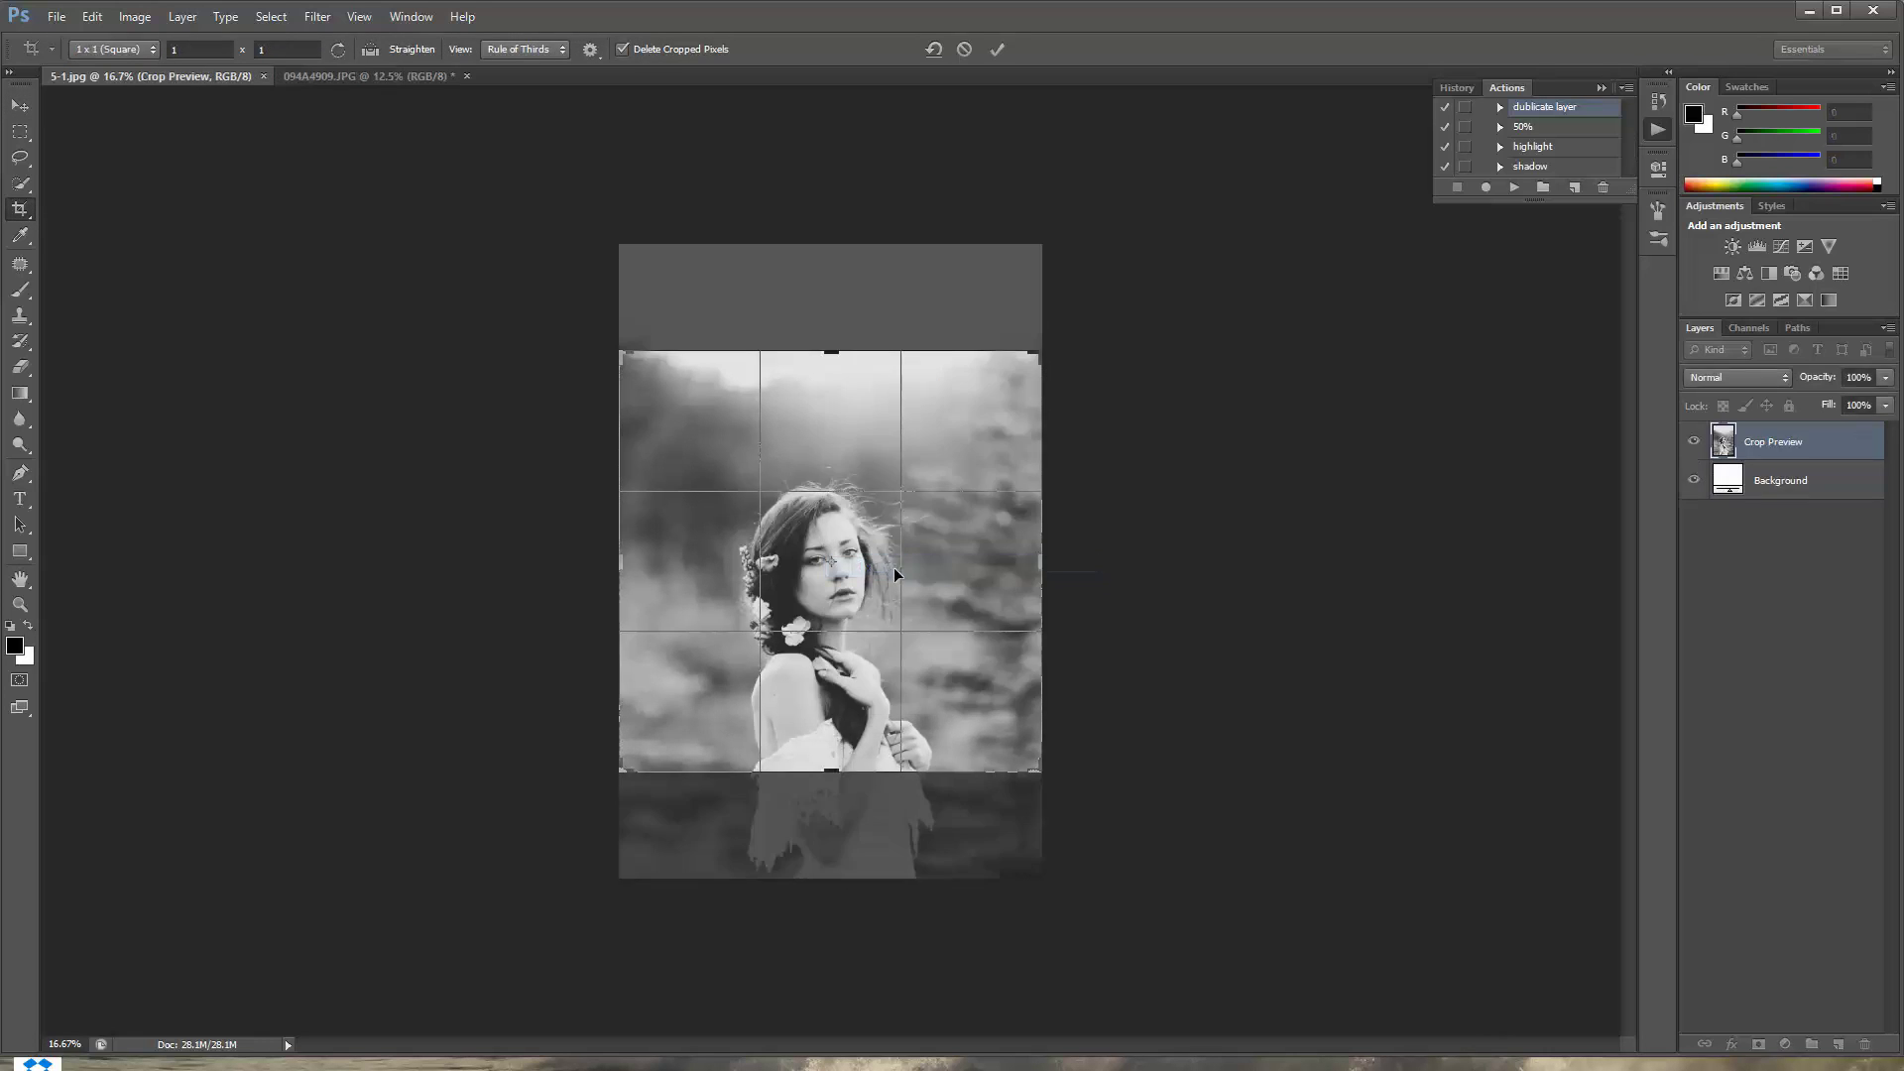
pyautogui.moveTo(832, 769); pyautogui.dragTo(833, 826)
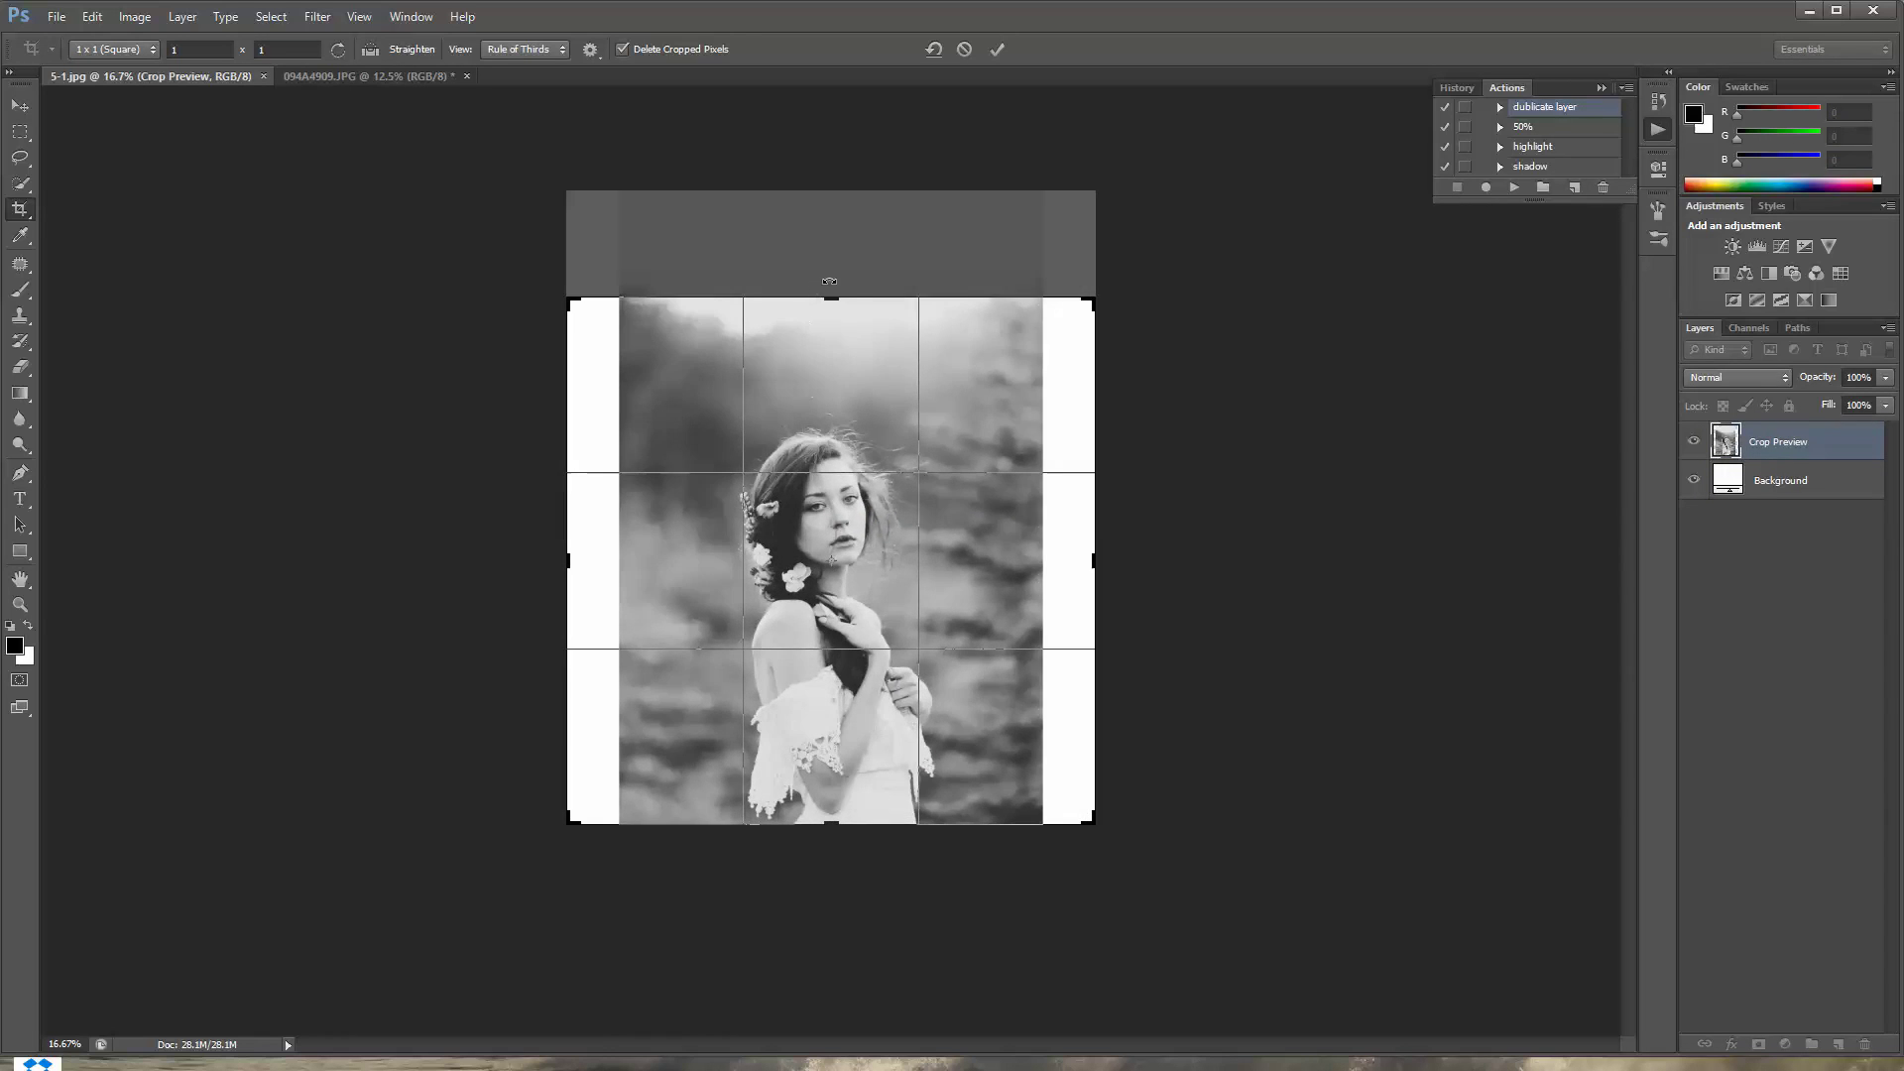
pyautogui.moveTo(832, 297); pyautogui.dragTo(831, 285)
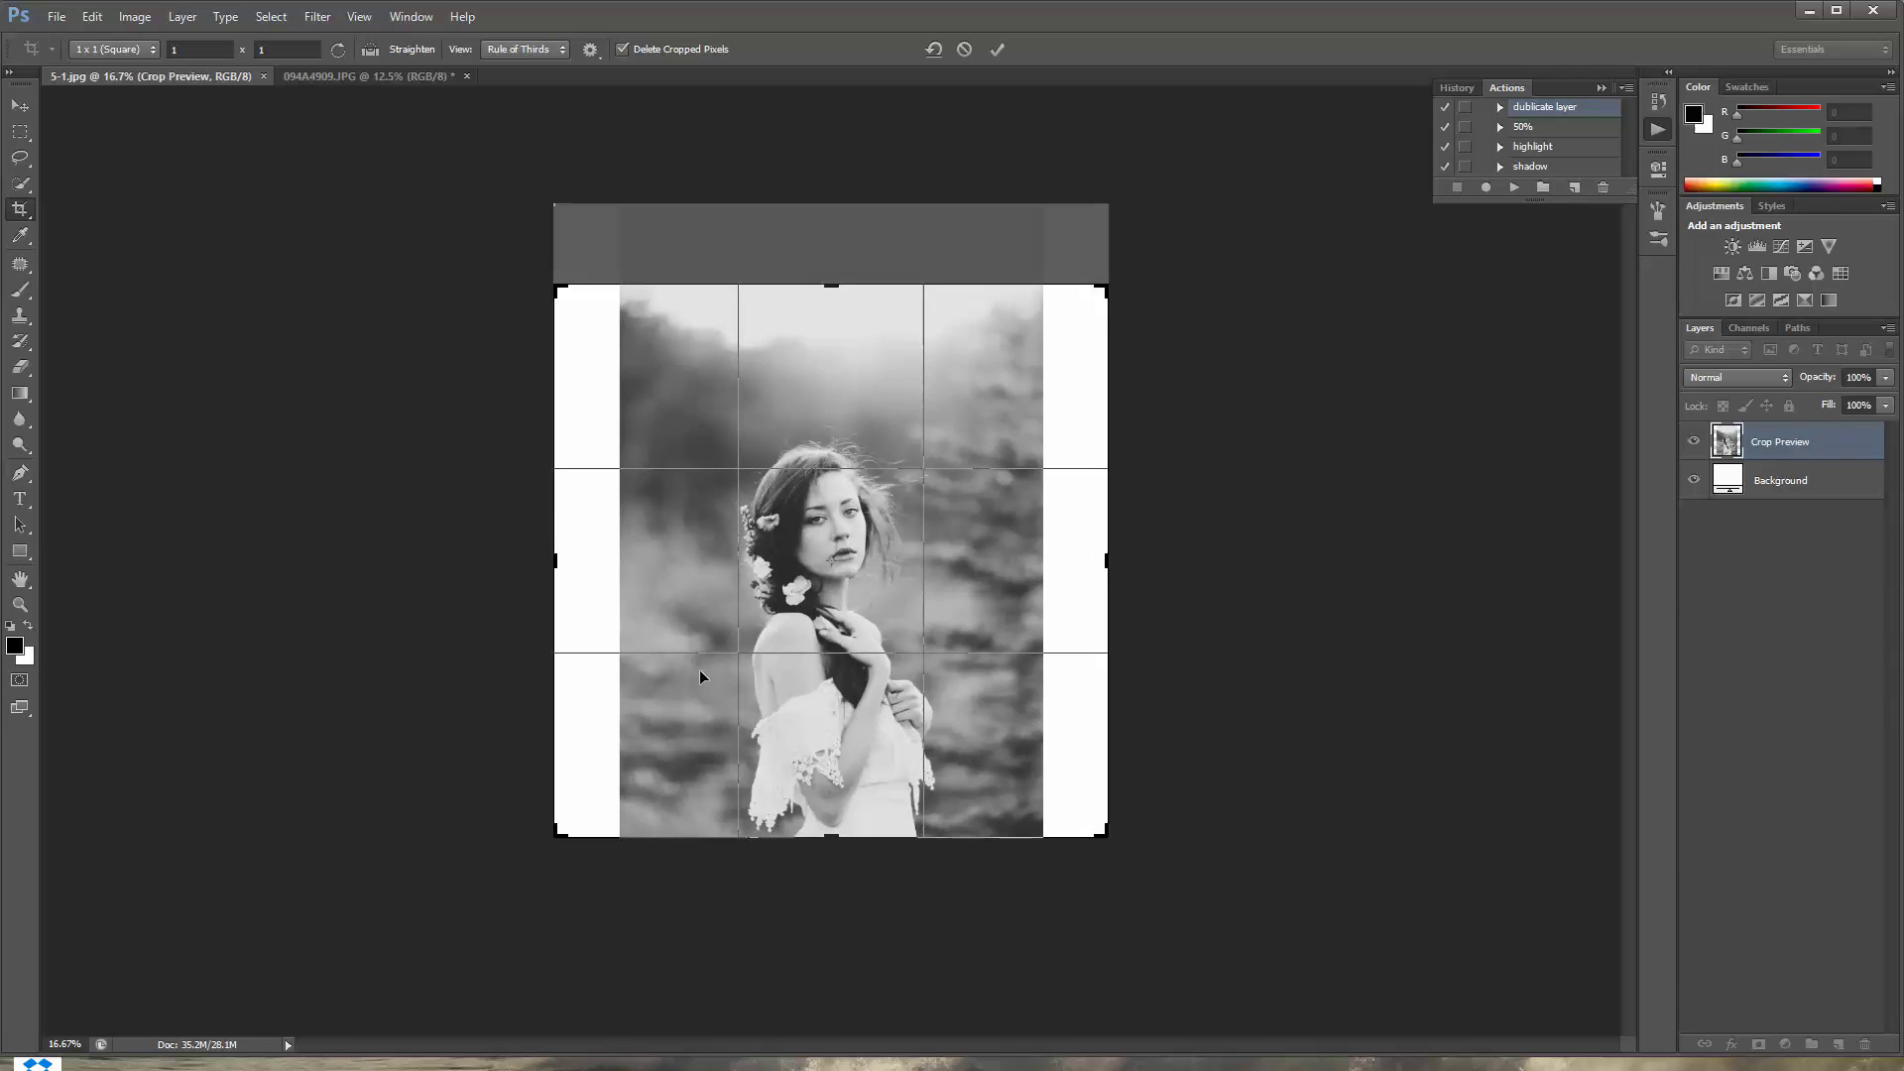
pyautogui.rightClick(839, 555)
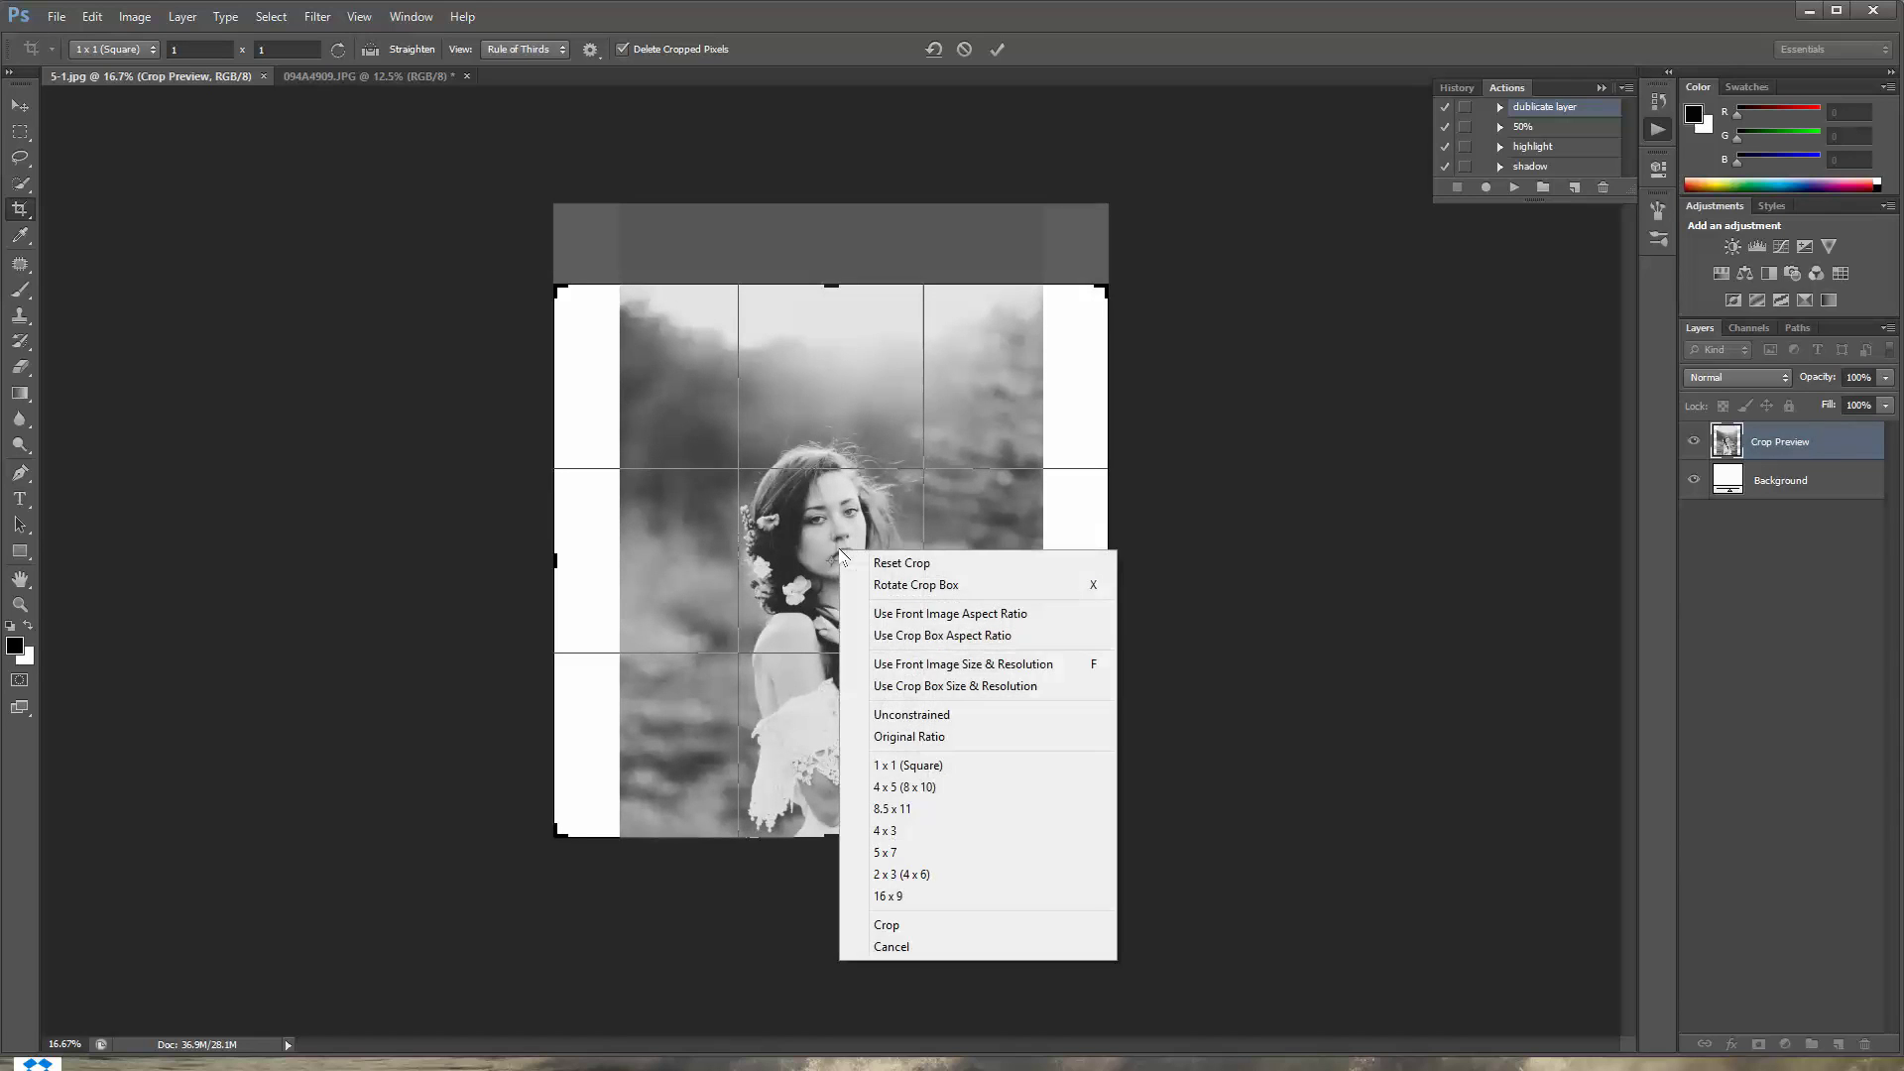
pyautogui.click(886, 925)
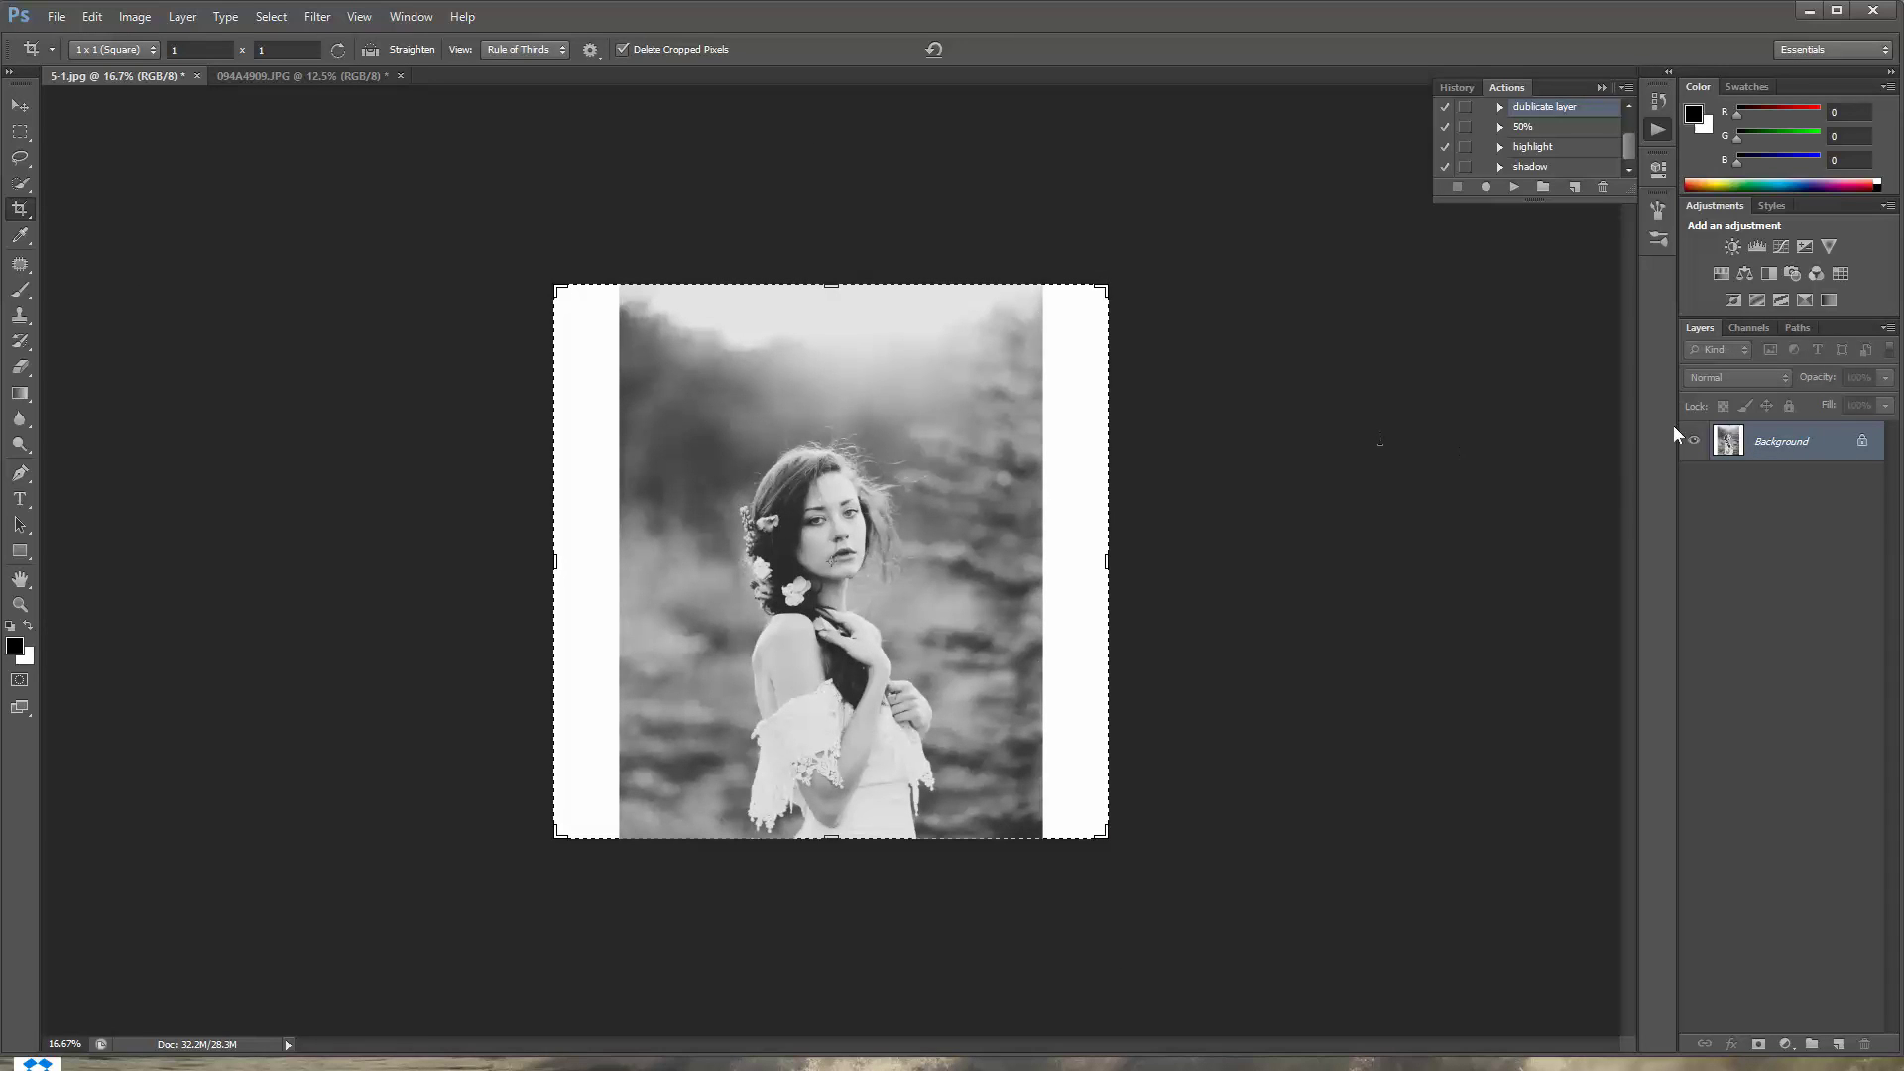
# - Duplicate the Background layer of the portrait as Background copy
pyautogui.rightClick(1775, 446)
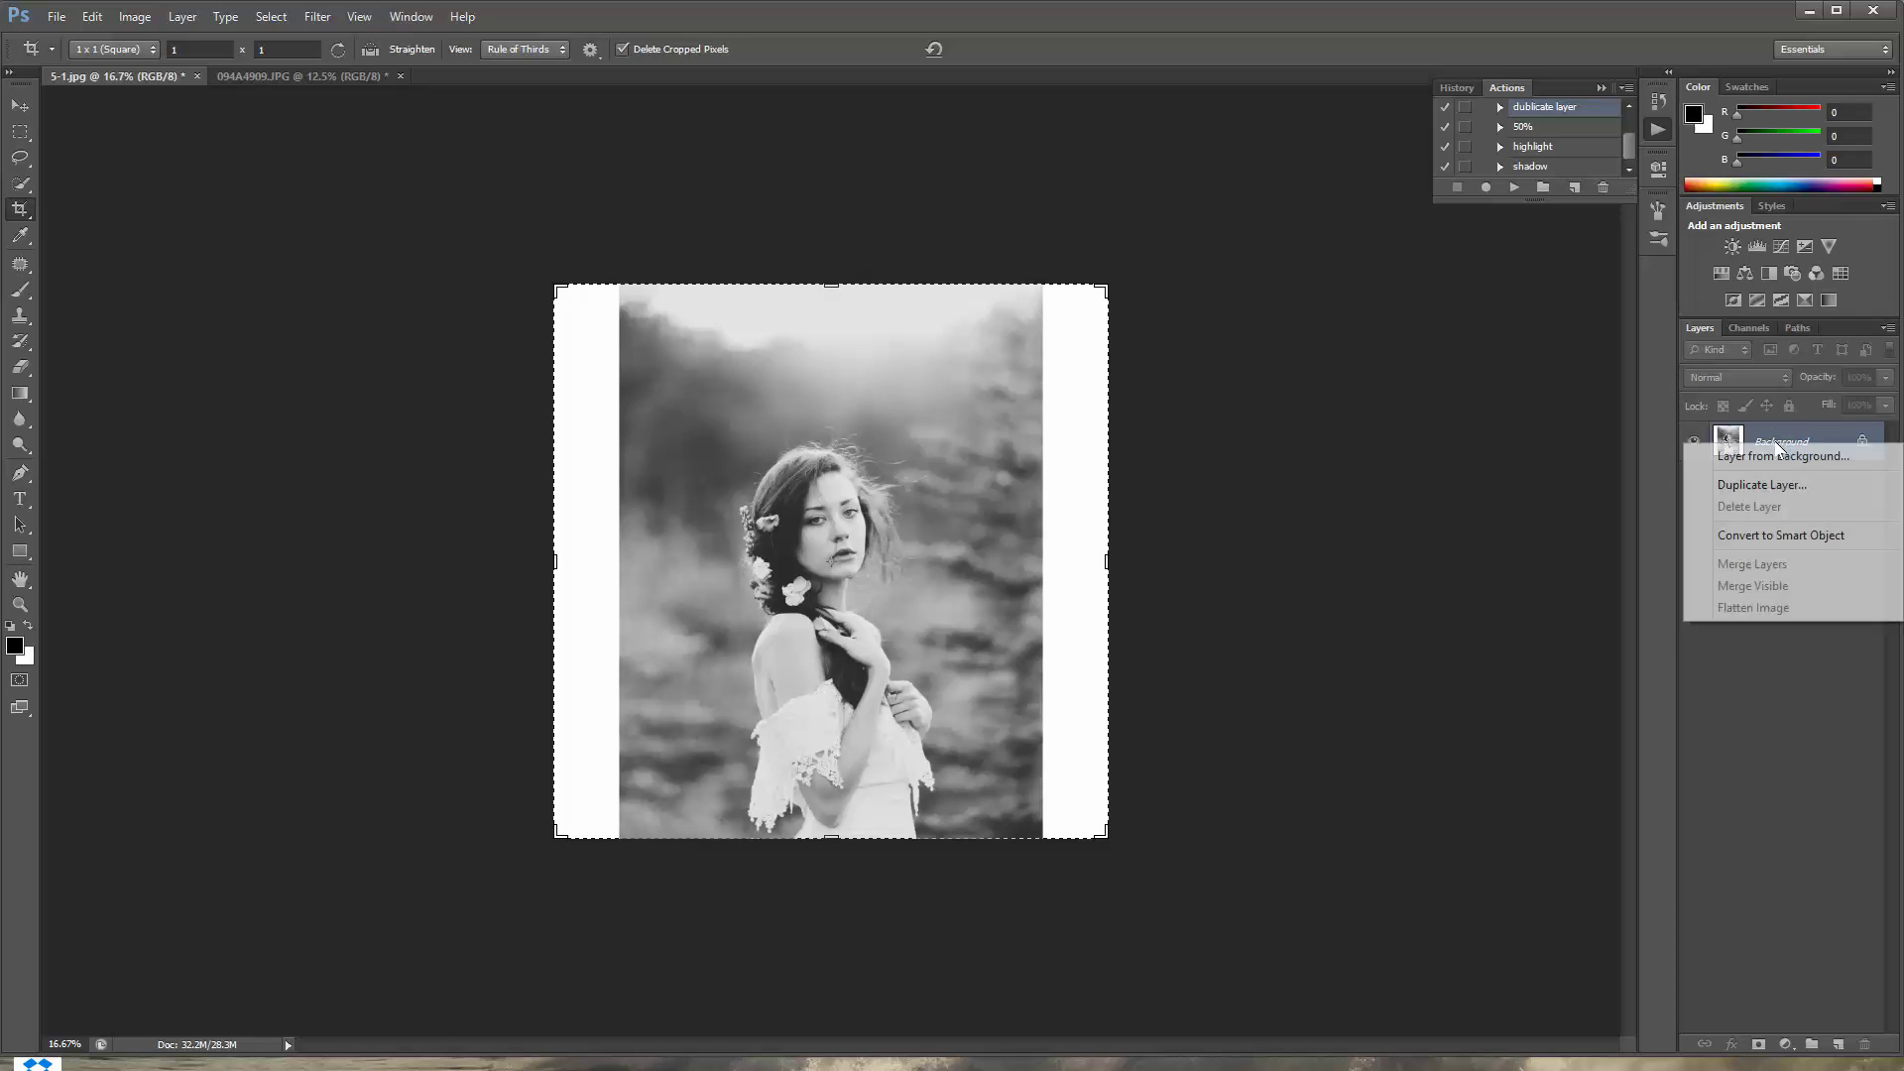
pyautogui.click(1731, 485)
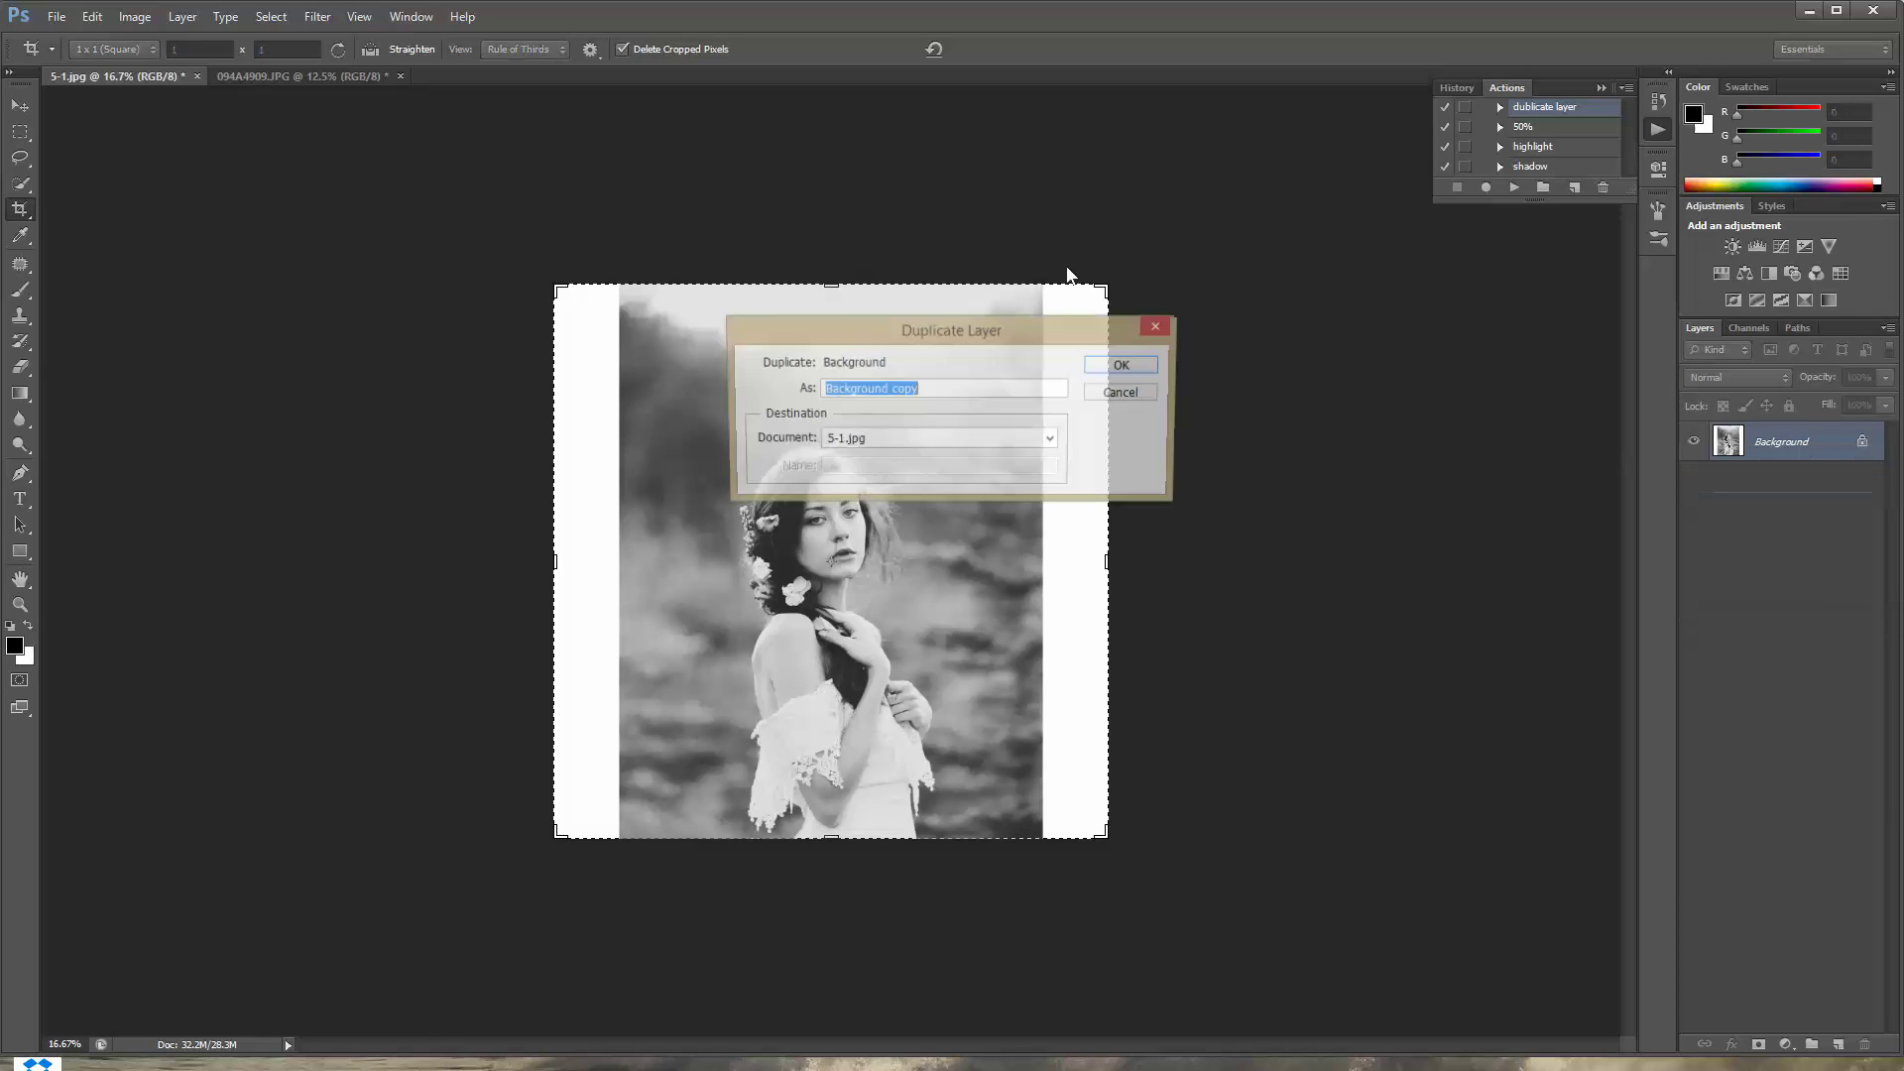
pyautogui.click(1119, 365)
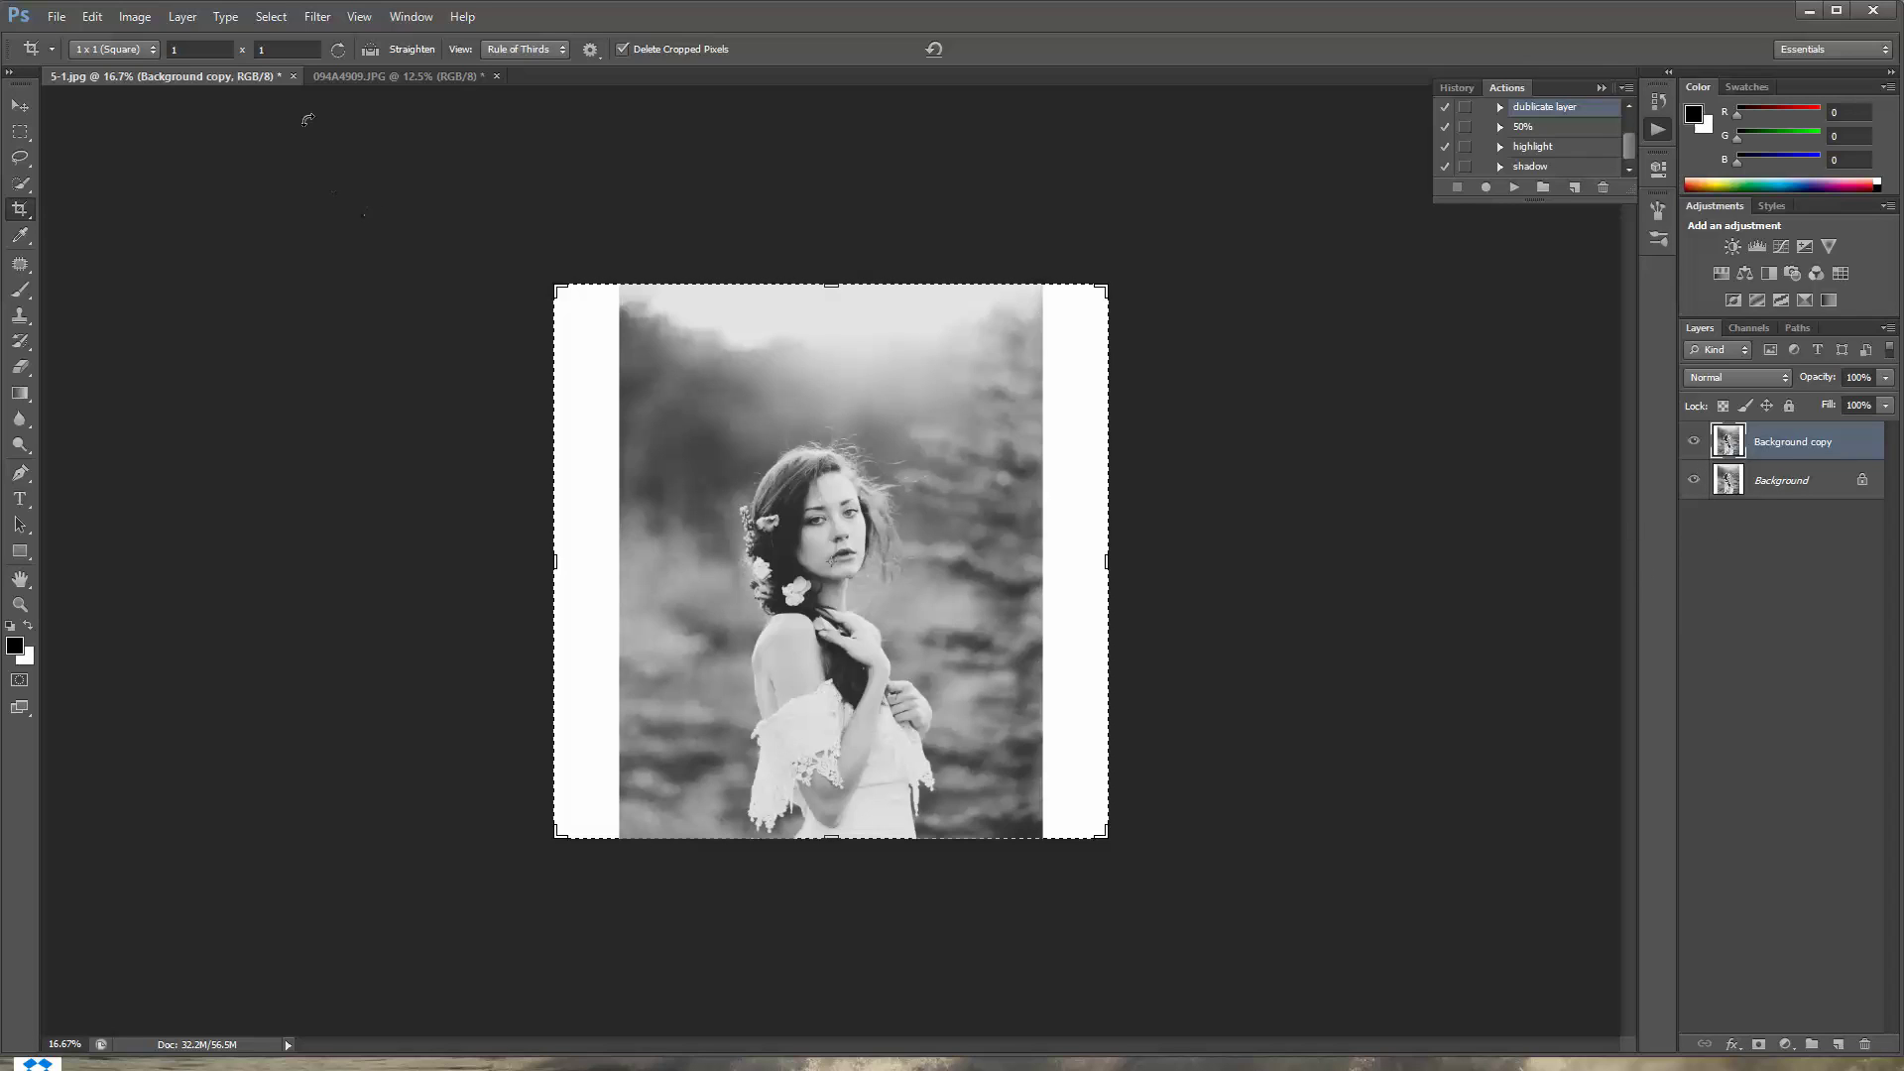
# - Select the background strip left of the woman, distort it outward to about 162% width to cover the blank left side, and deselect
pyautogui.click(21, 134)
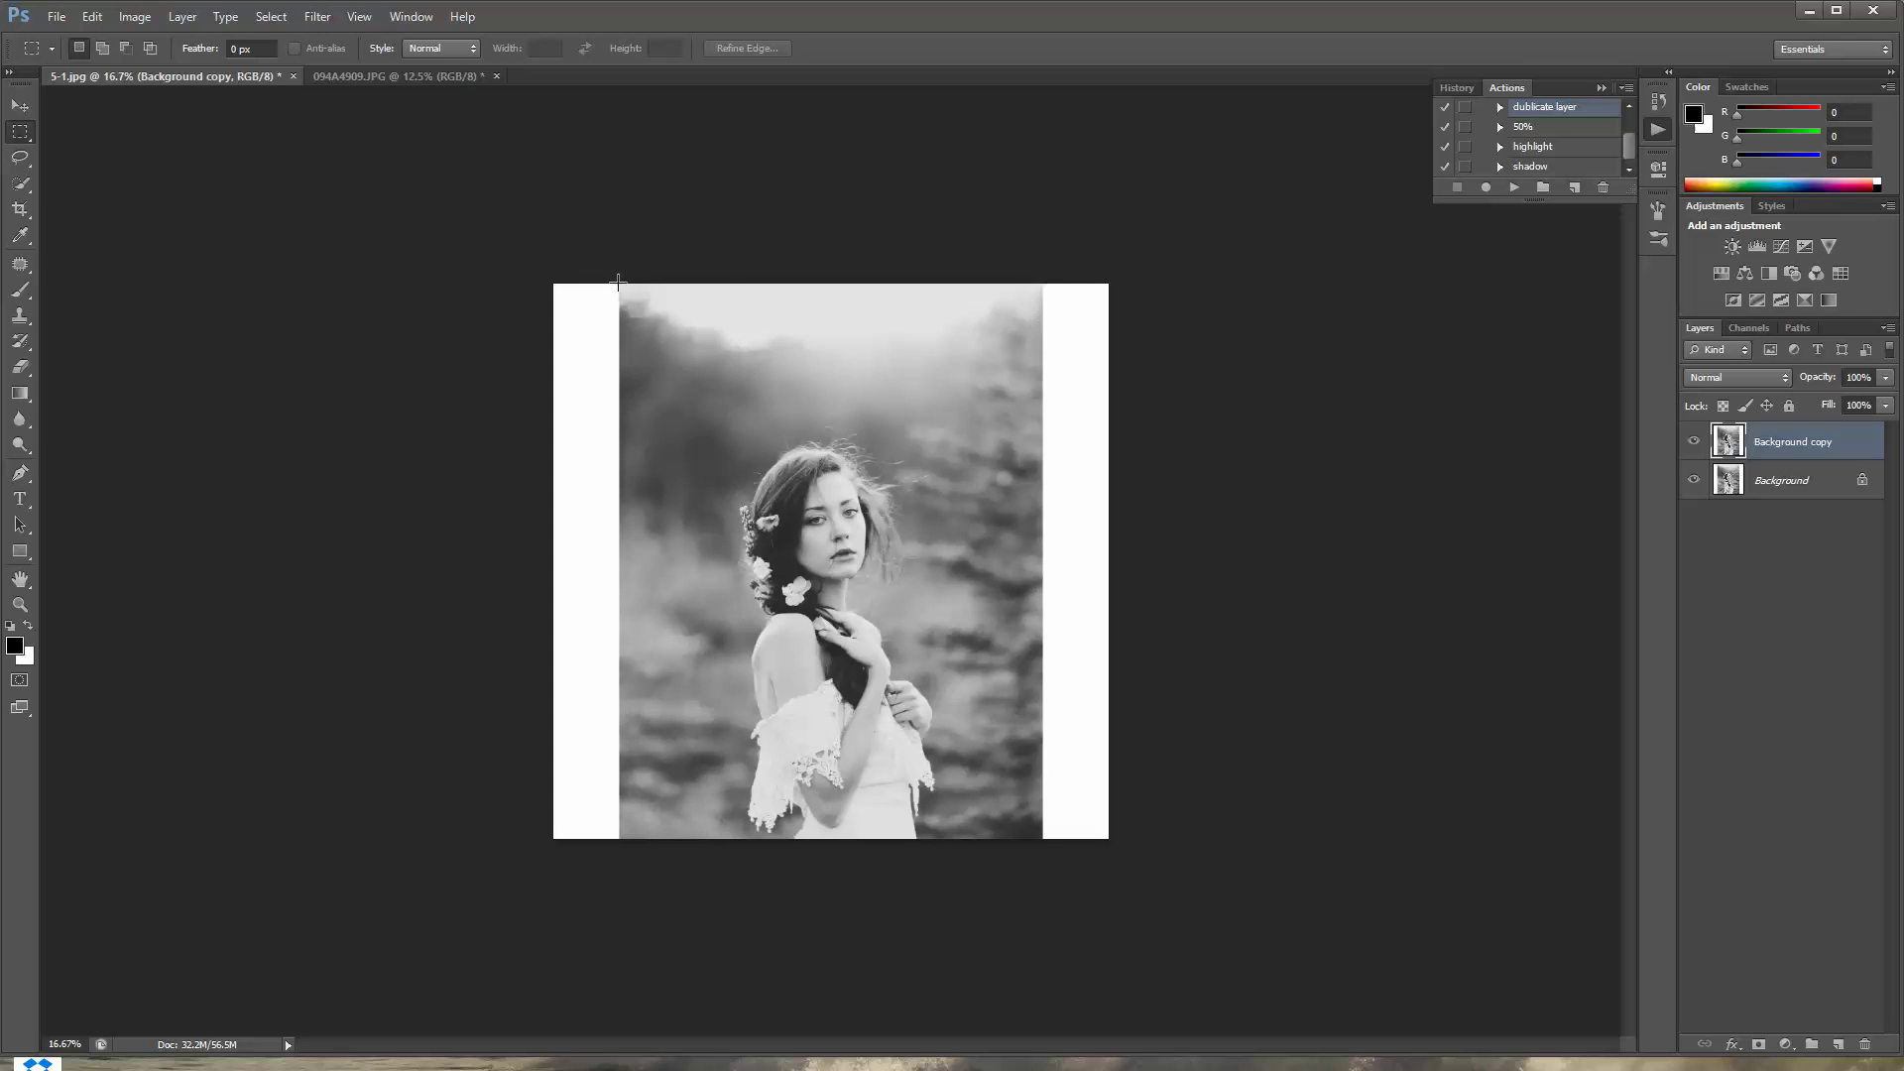
pyautogui.moveTo(619, 285); pyautogui.dragTo(737, 848)
pyautogui.rightClick(692, 401)
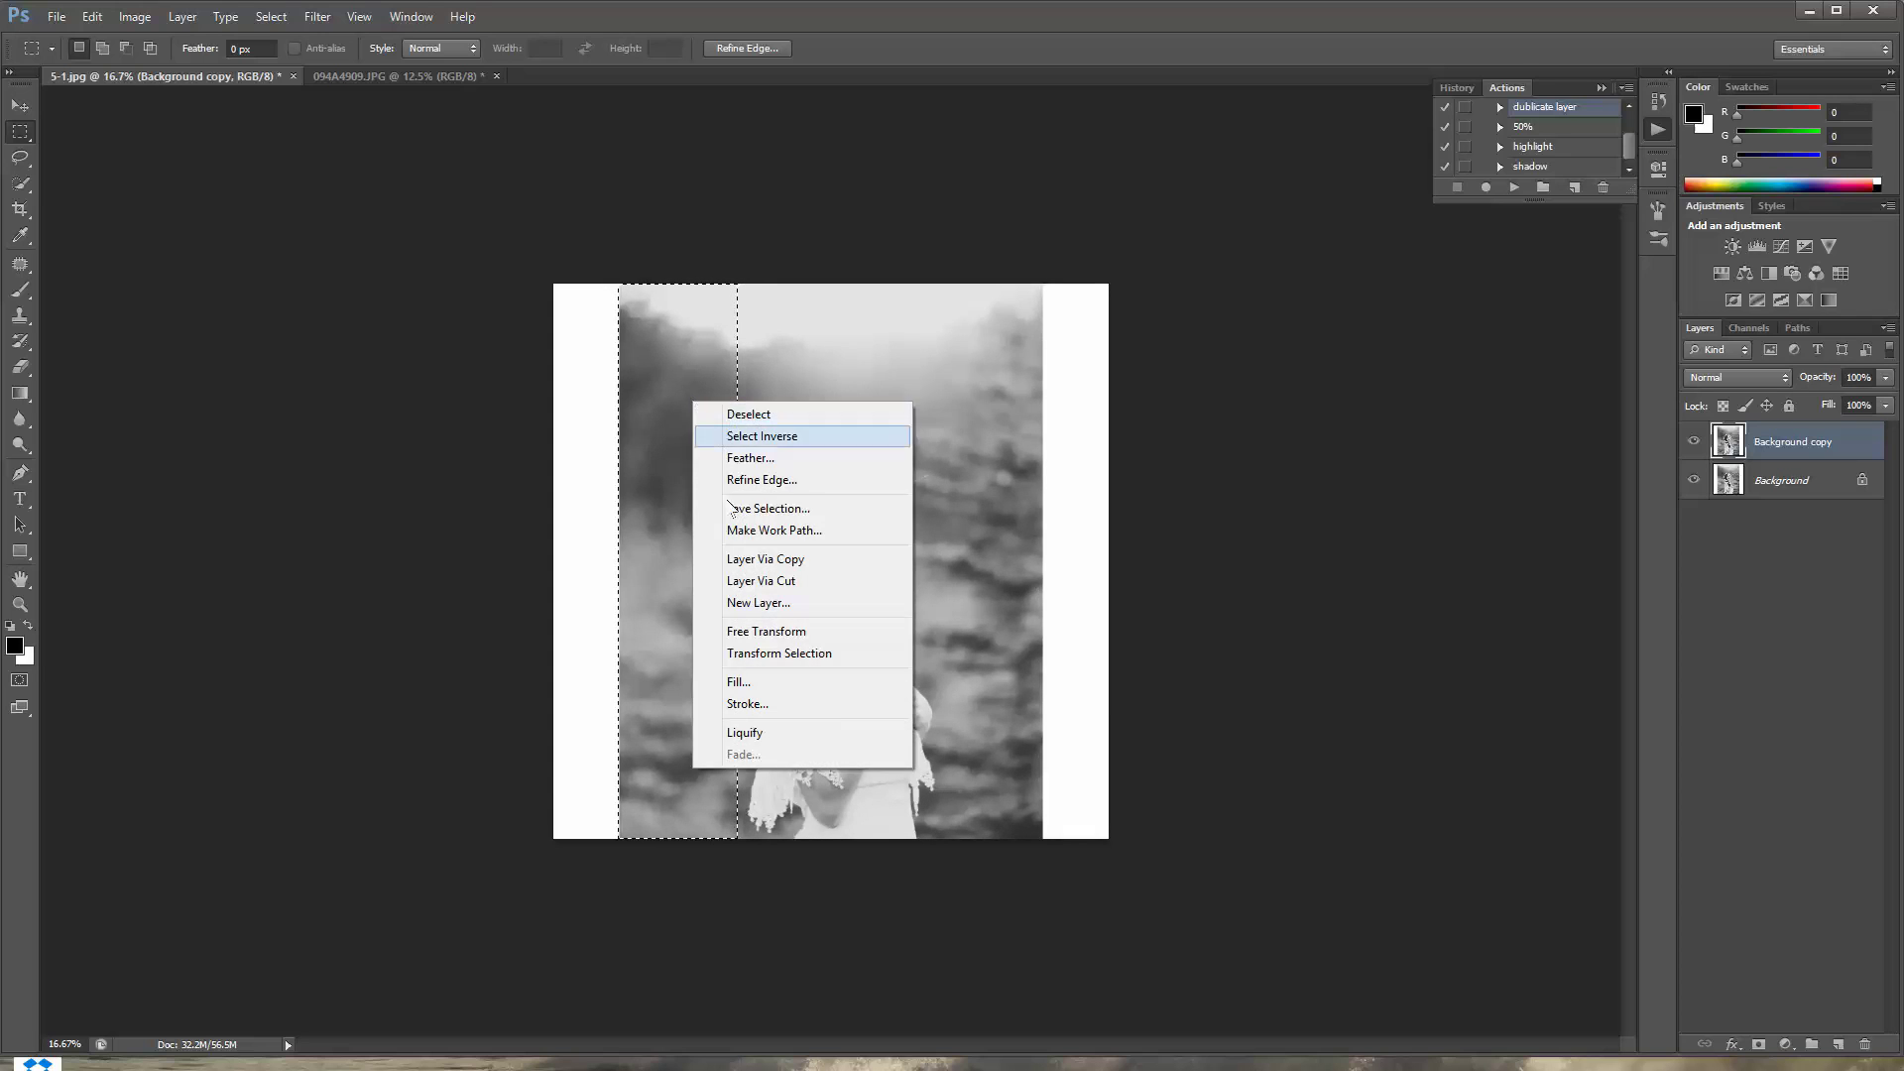
pyautogui.click(745, 631)
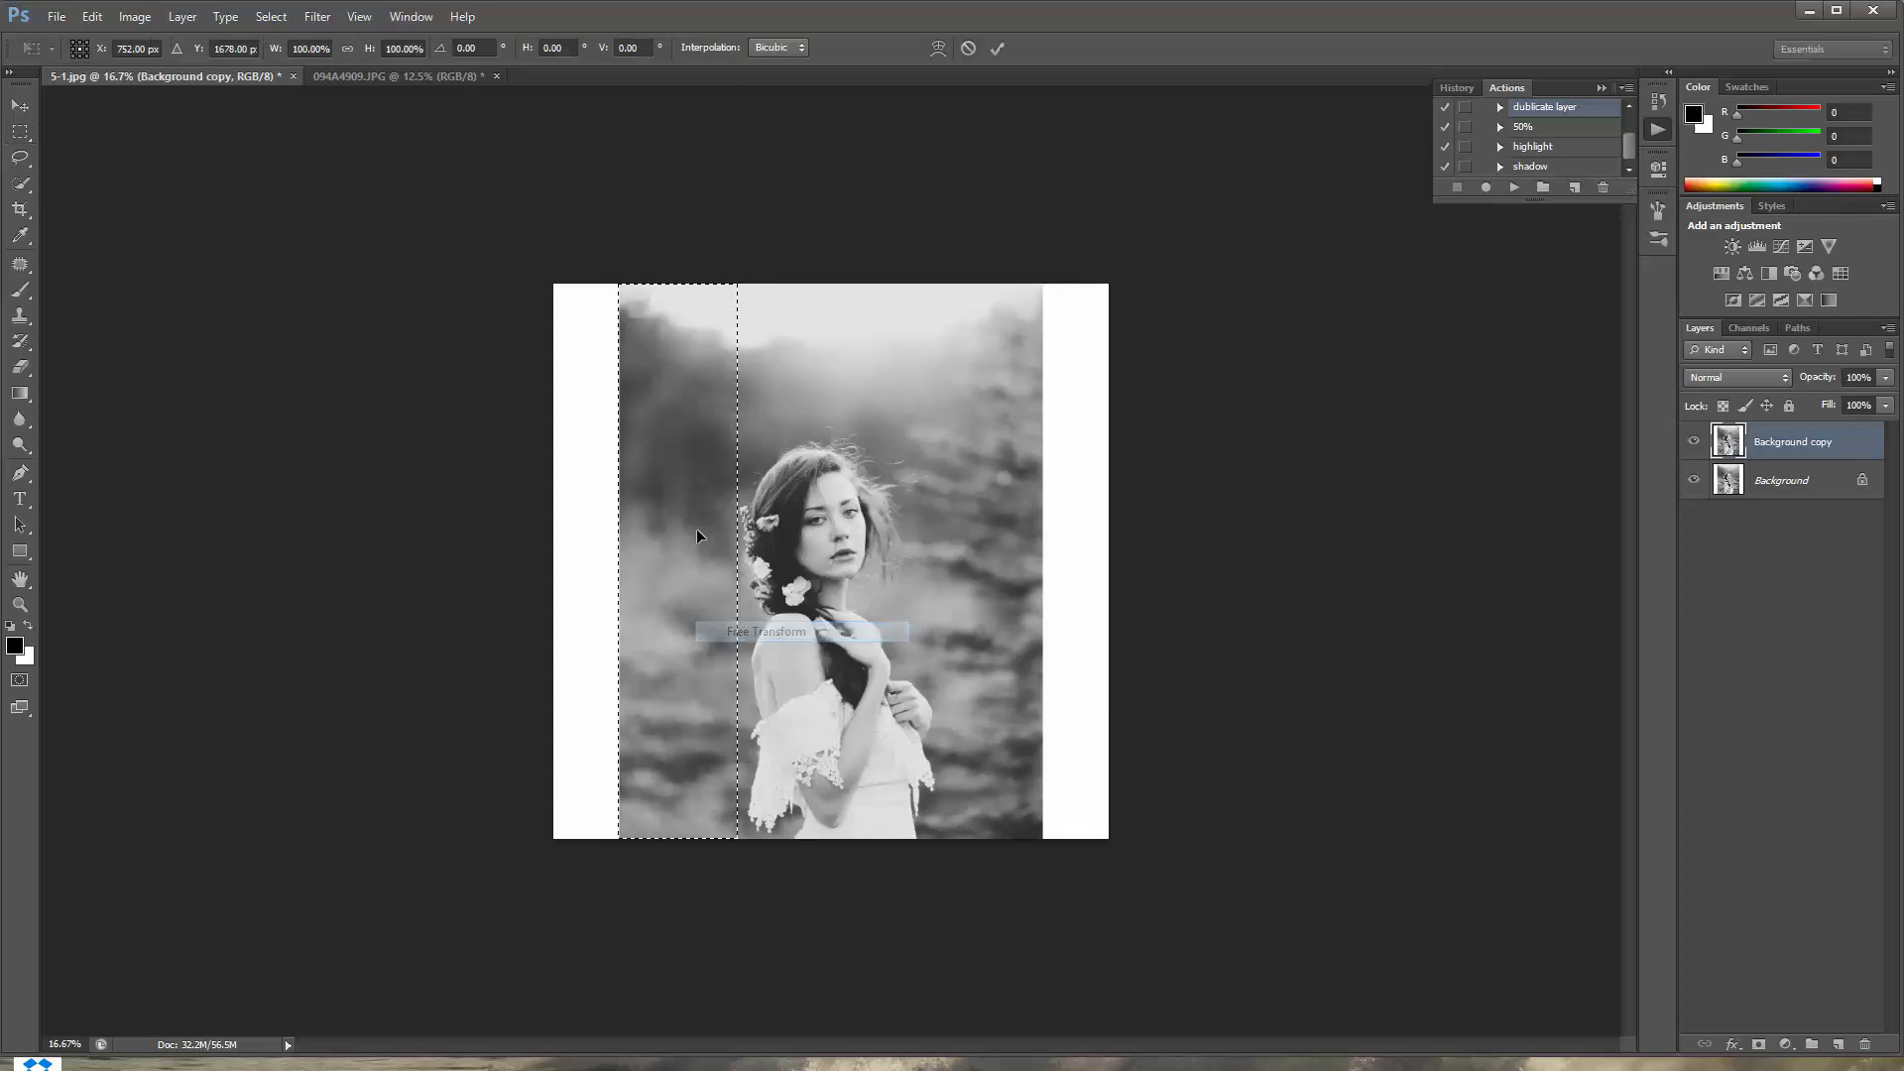
pyautogui.rightClick(661, 423)
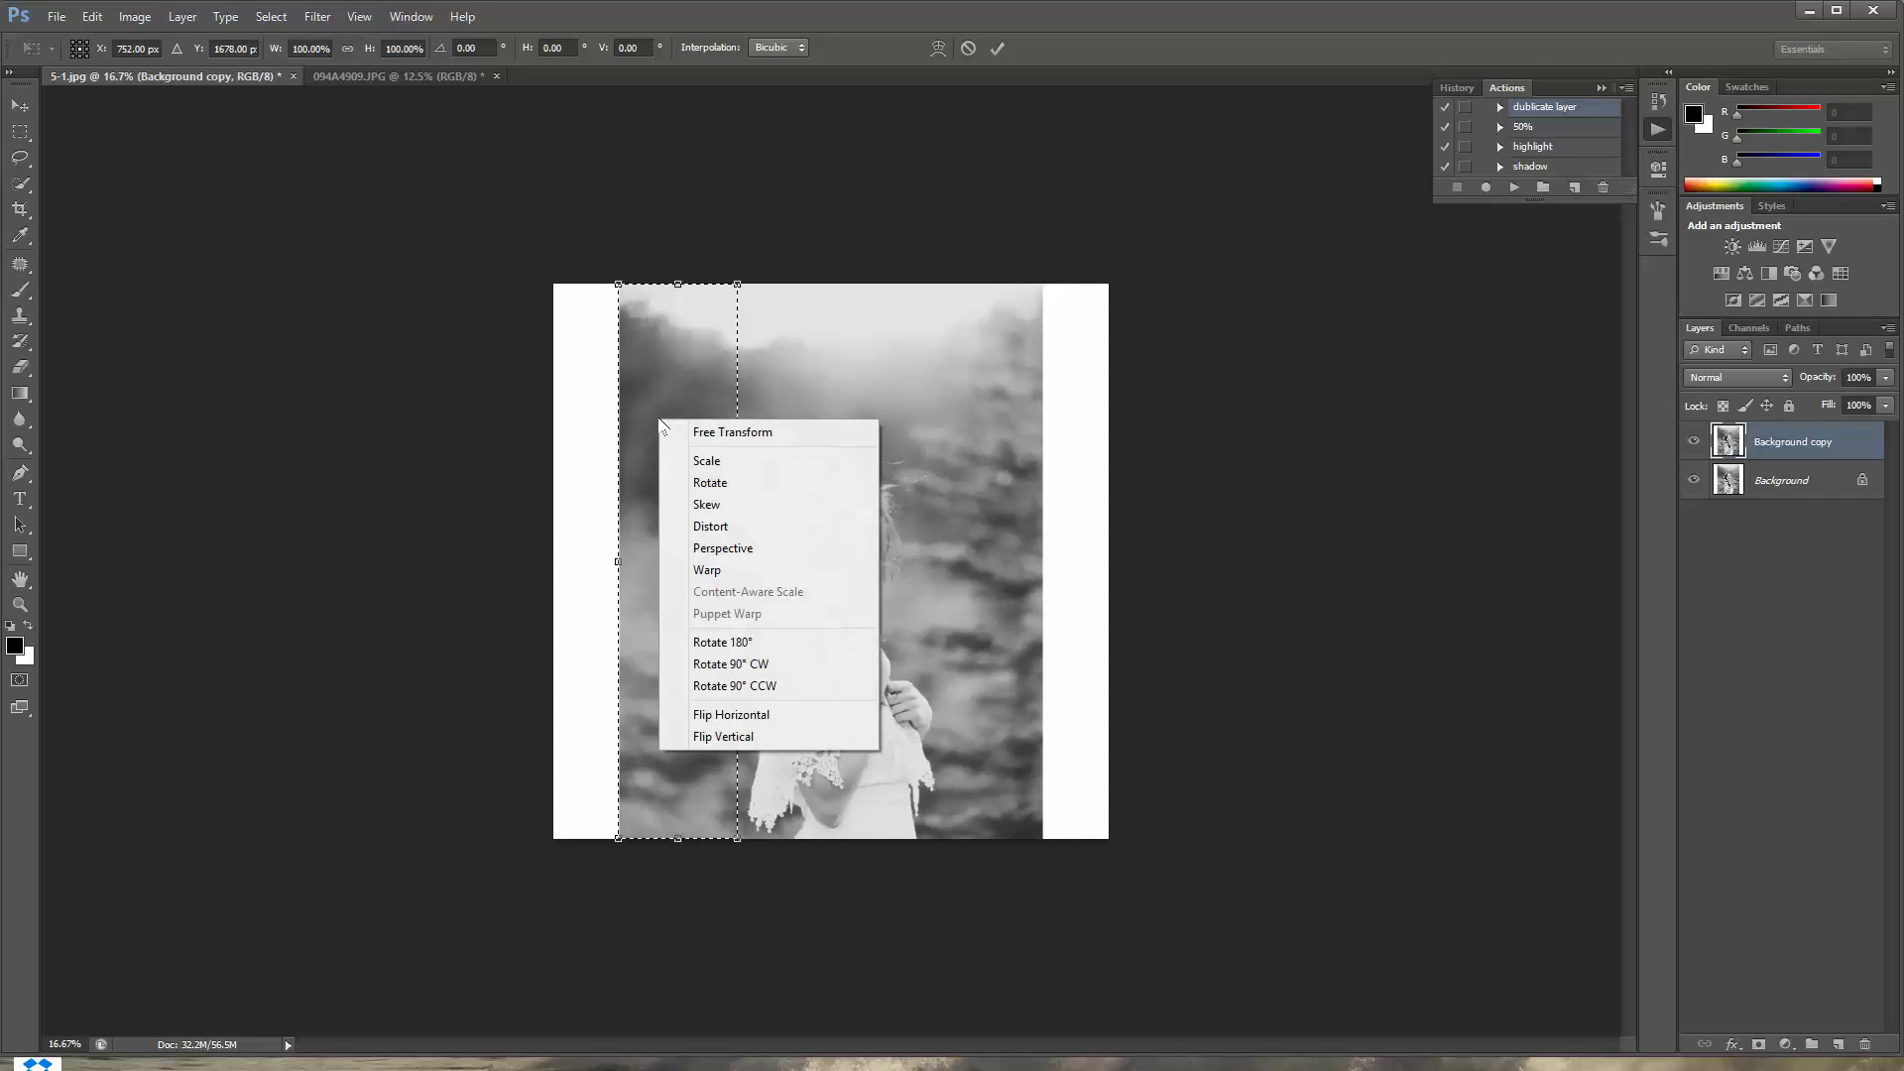
pyautogui.click(700, 527)
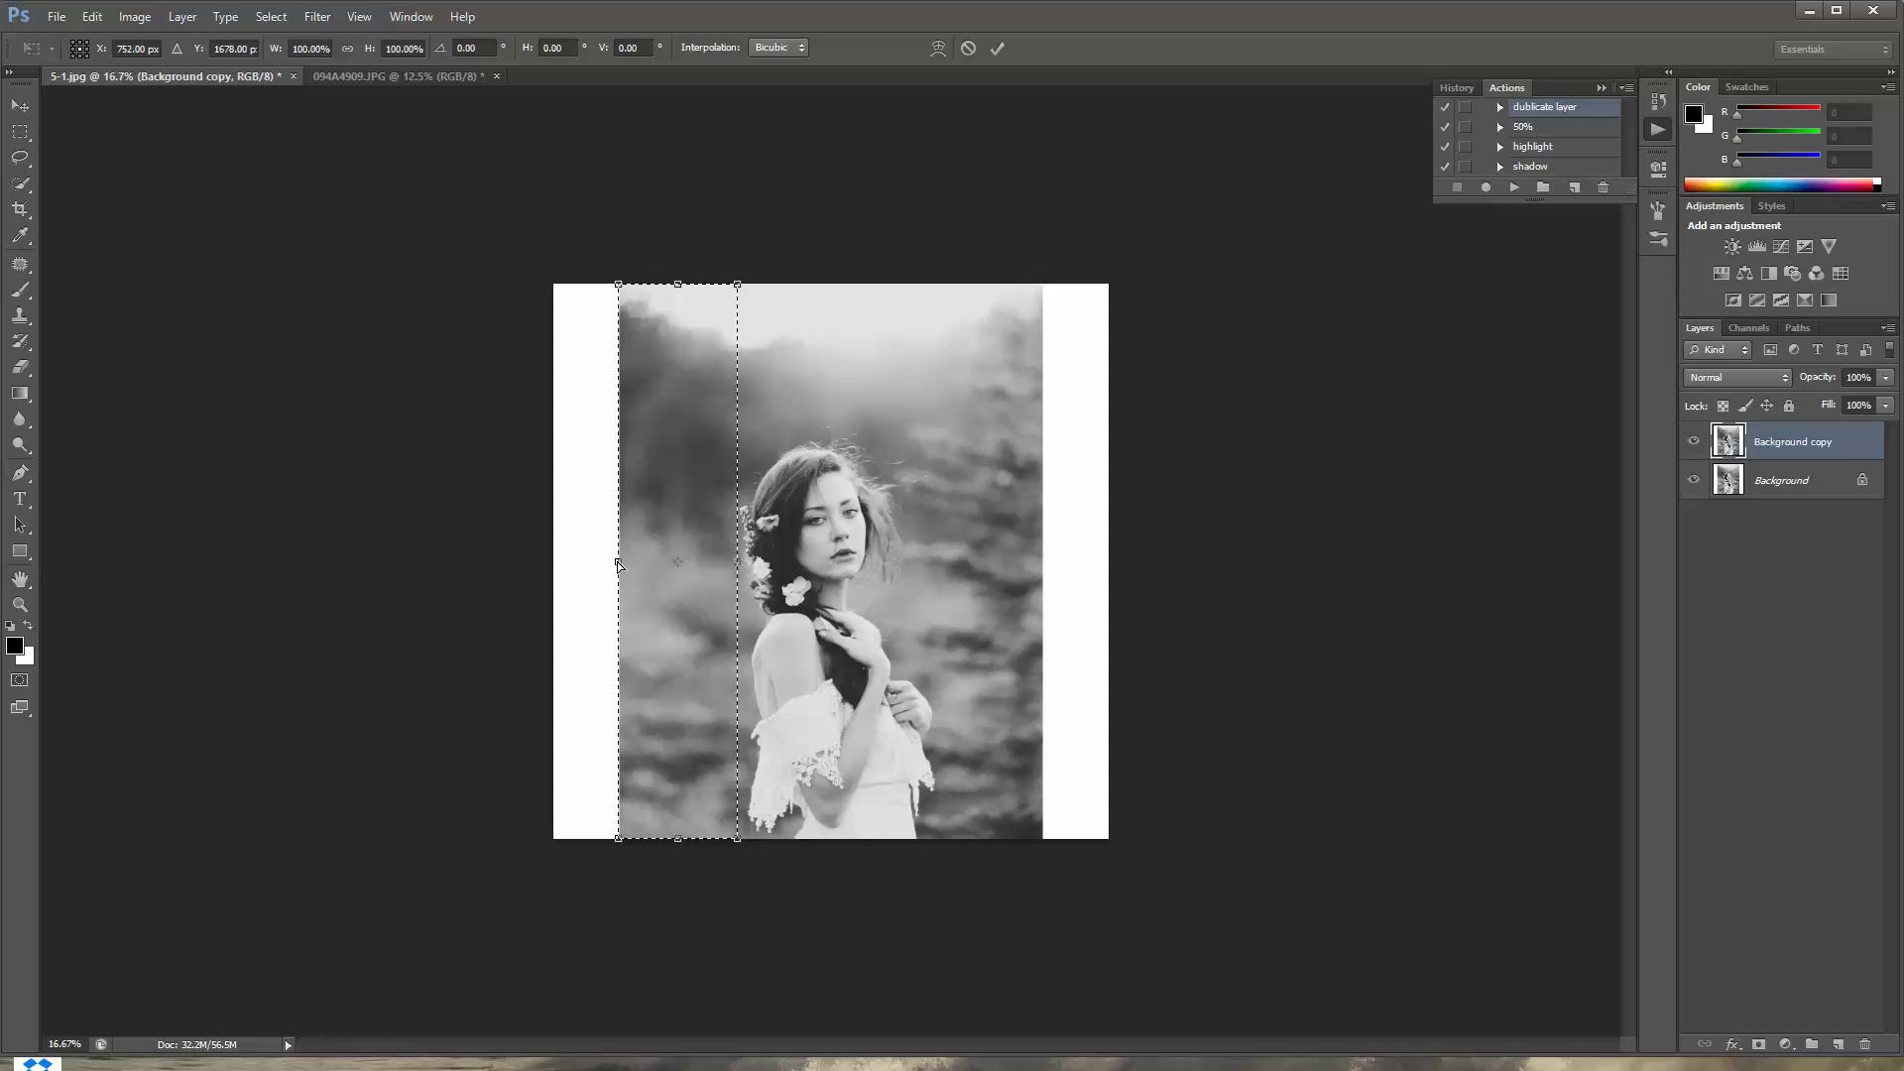
pyautogui.moveTo(617, 564); pyautogui.dragTo(543, 563)
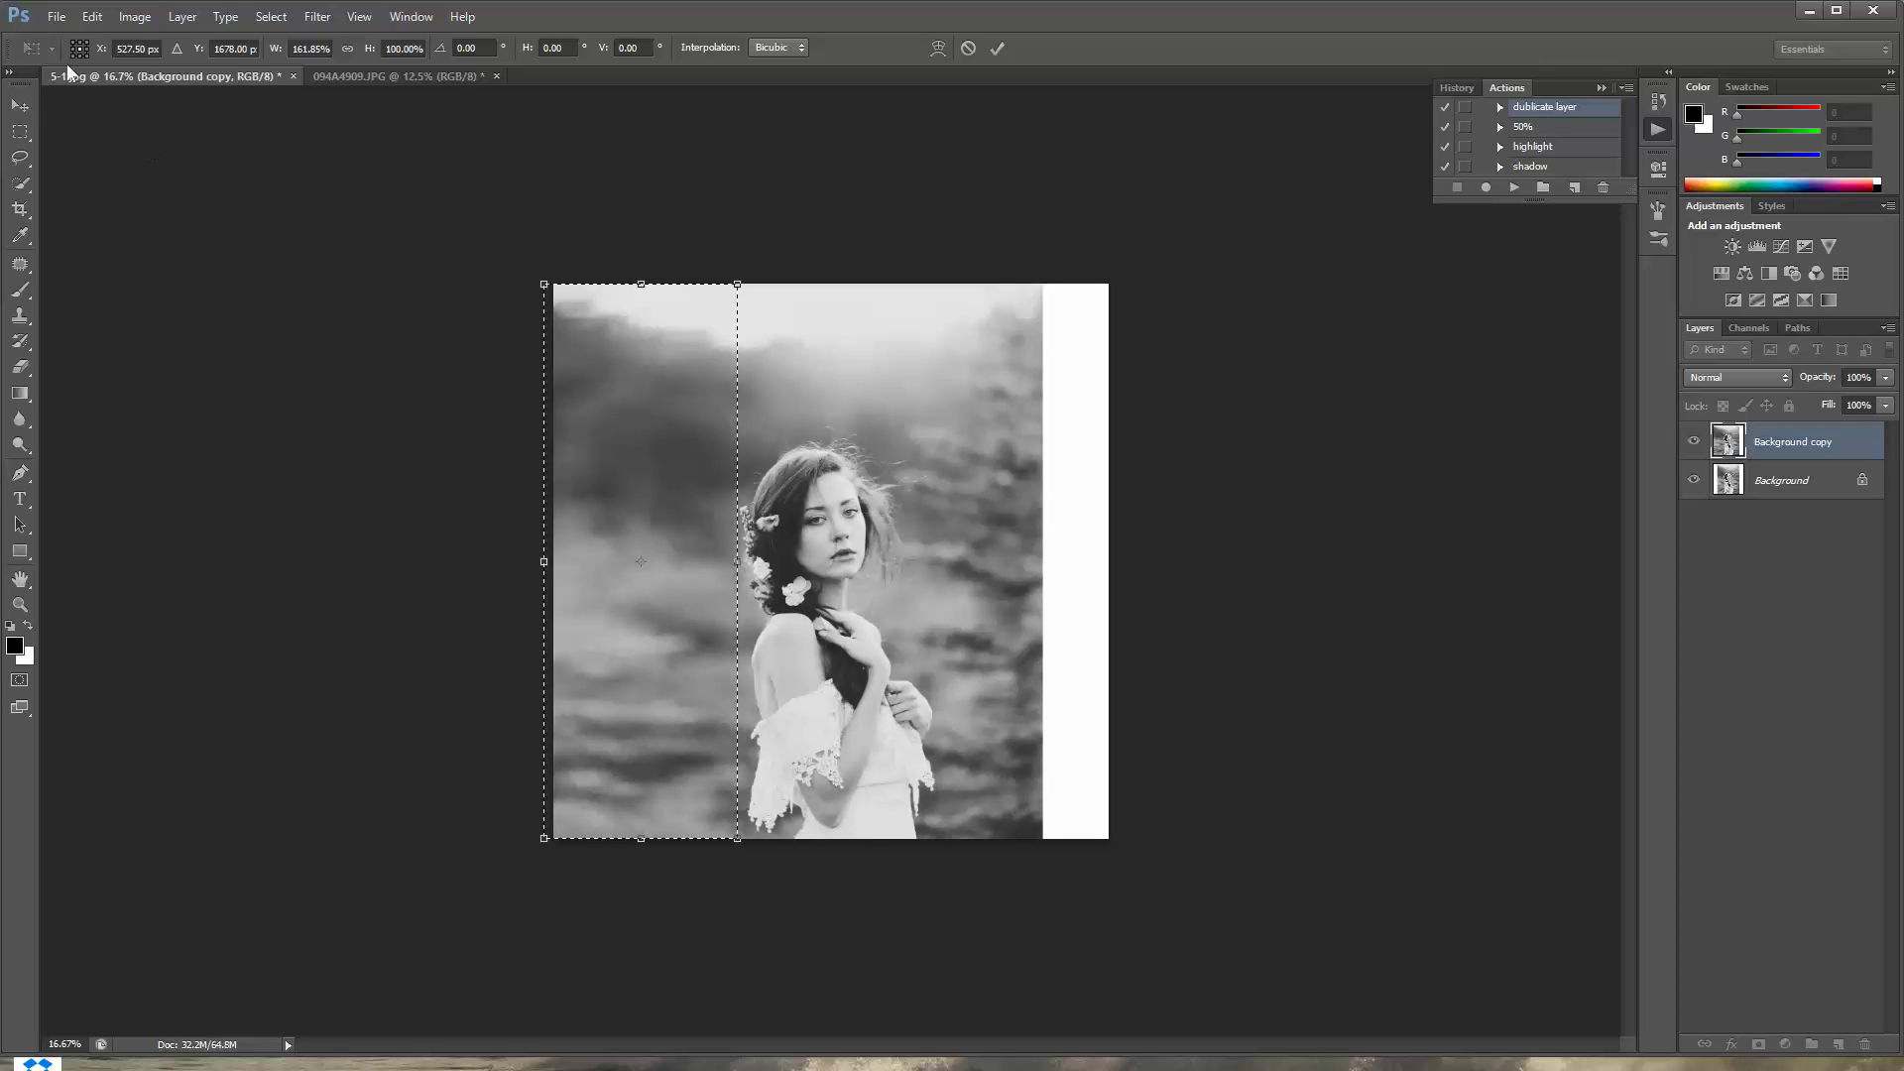
pyautogui.click(21, 101)
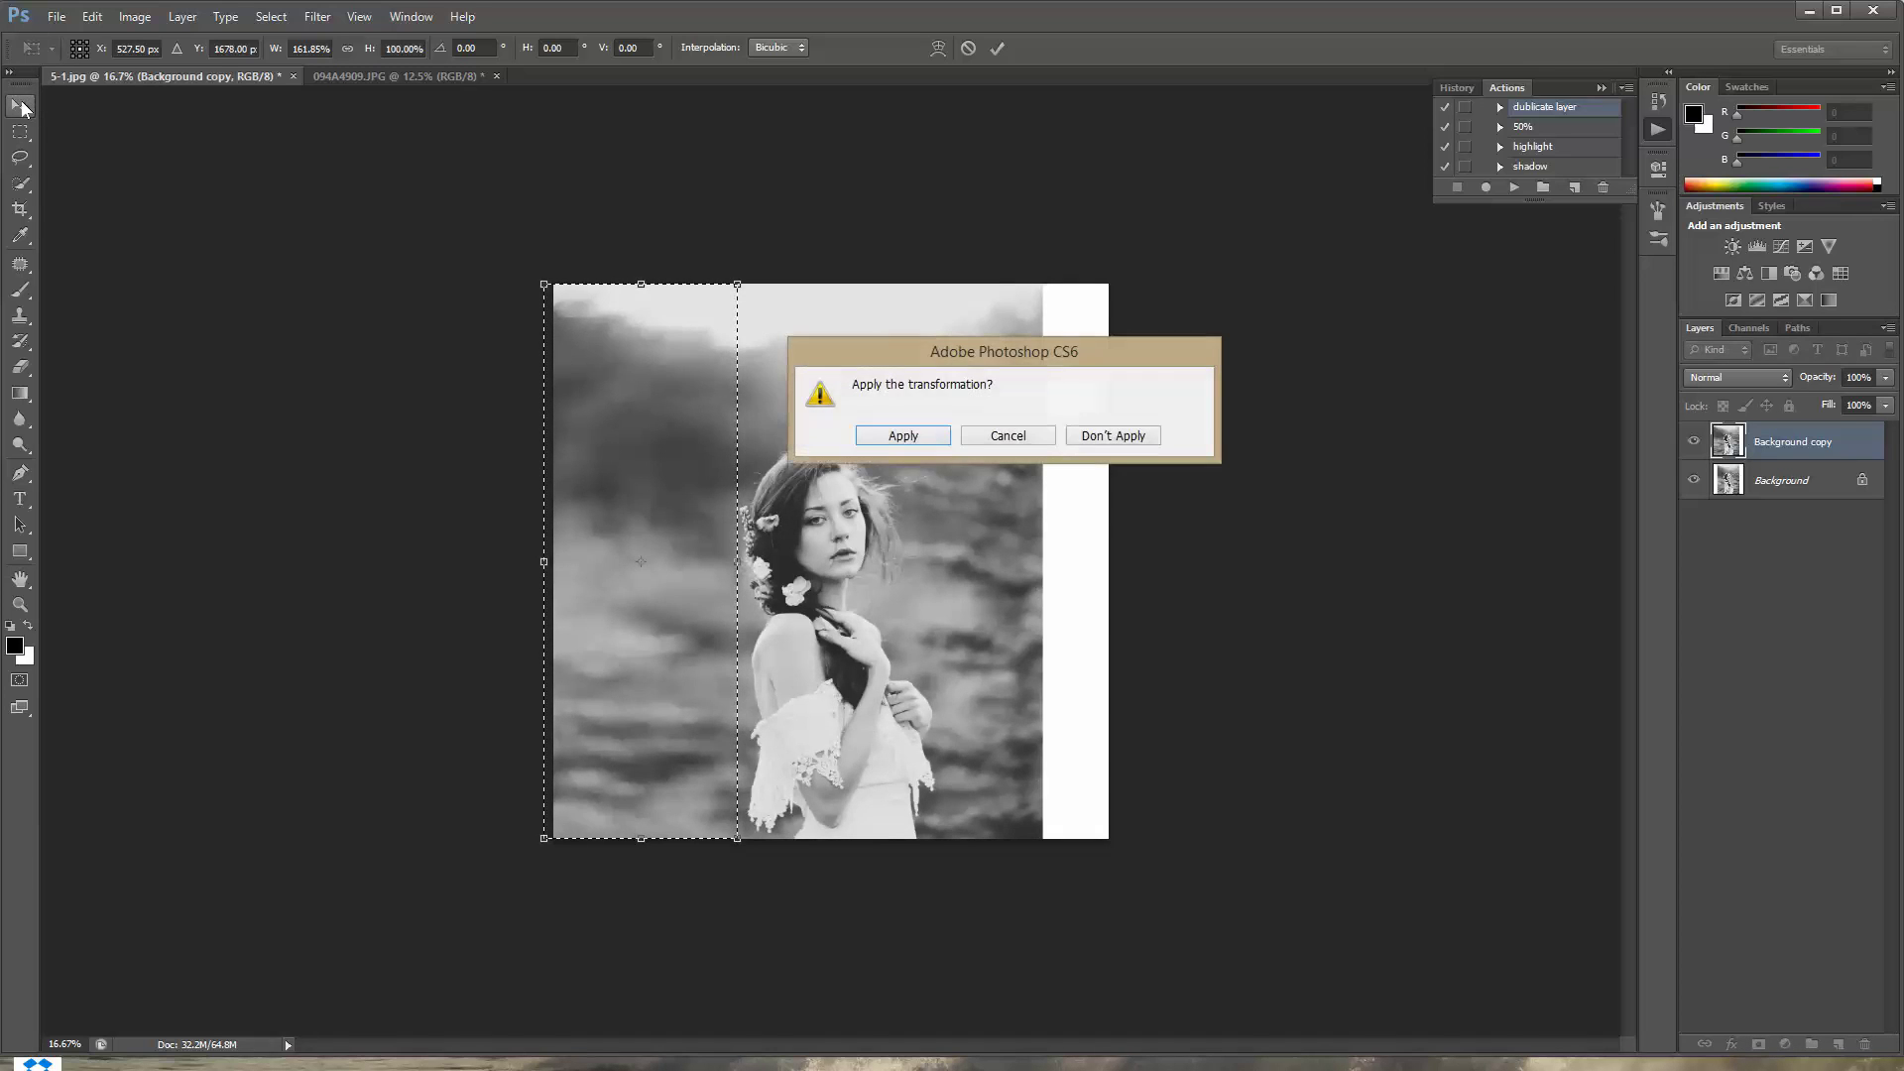
pyautogui.click(903, 435)
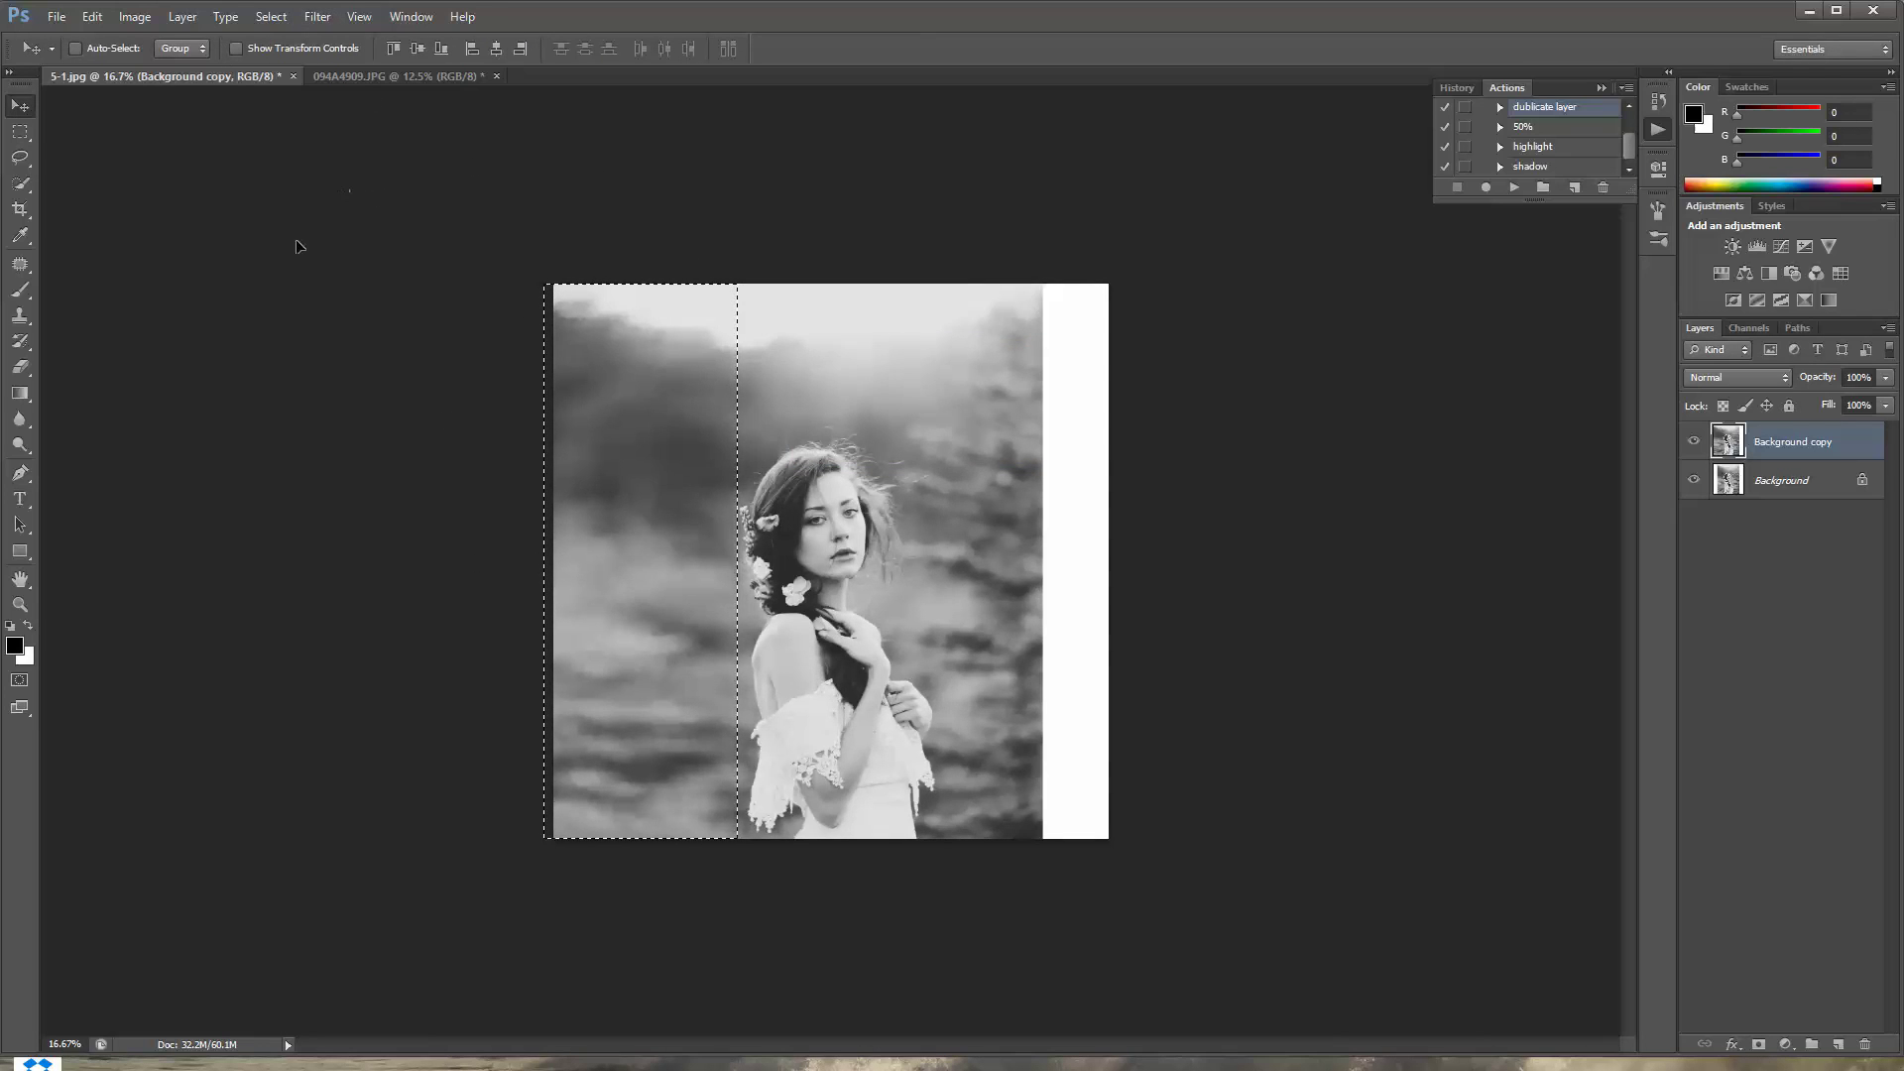
pyautogui.click(271, 17)
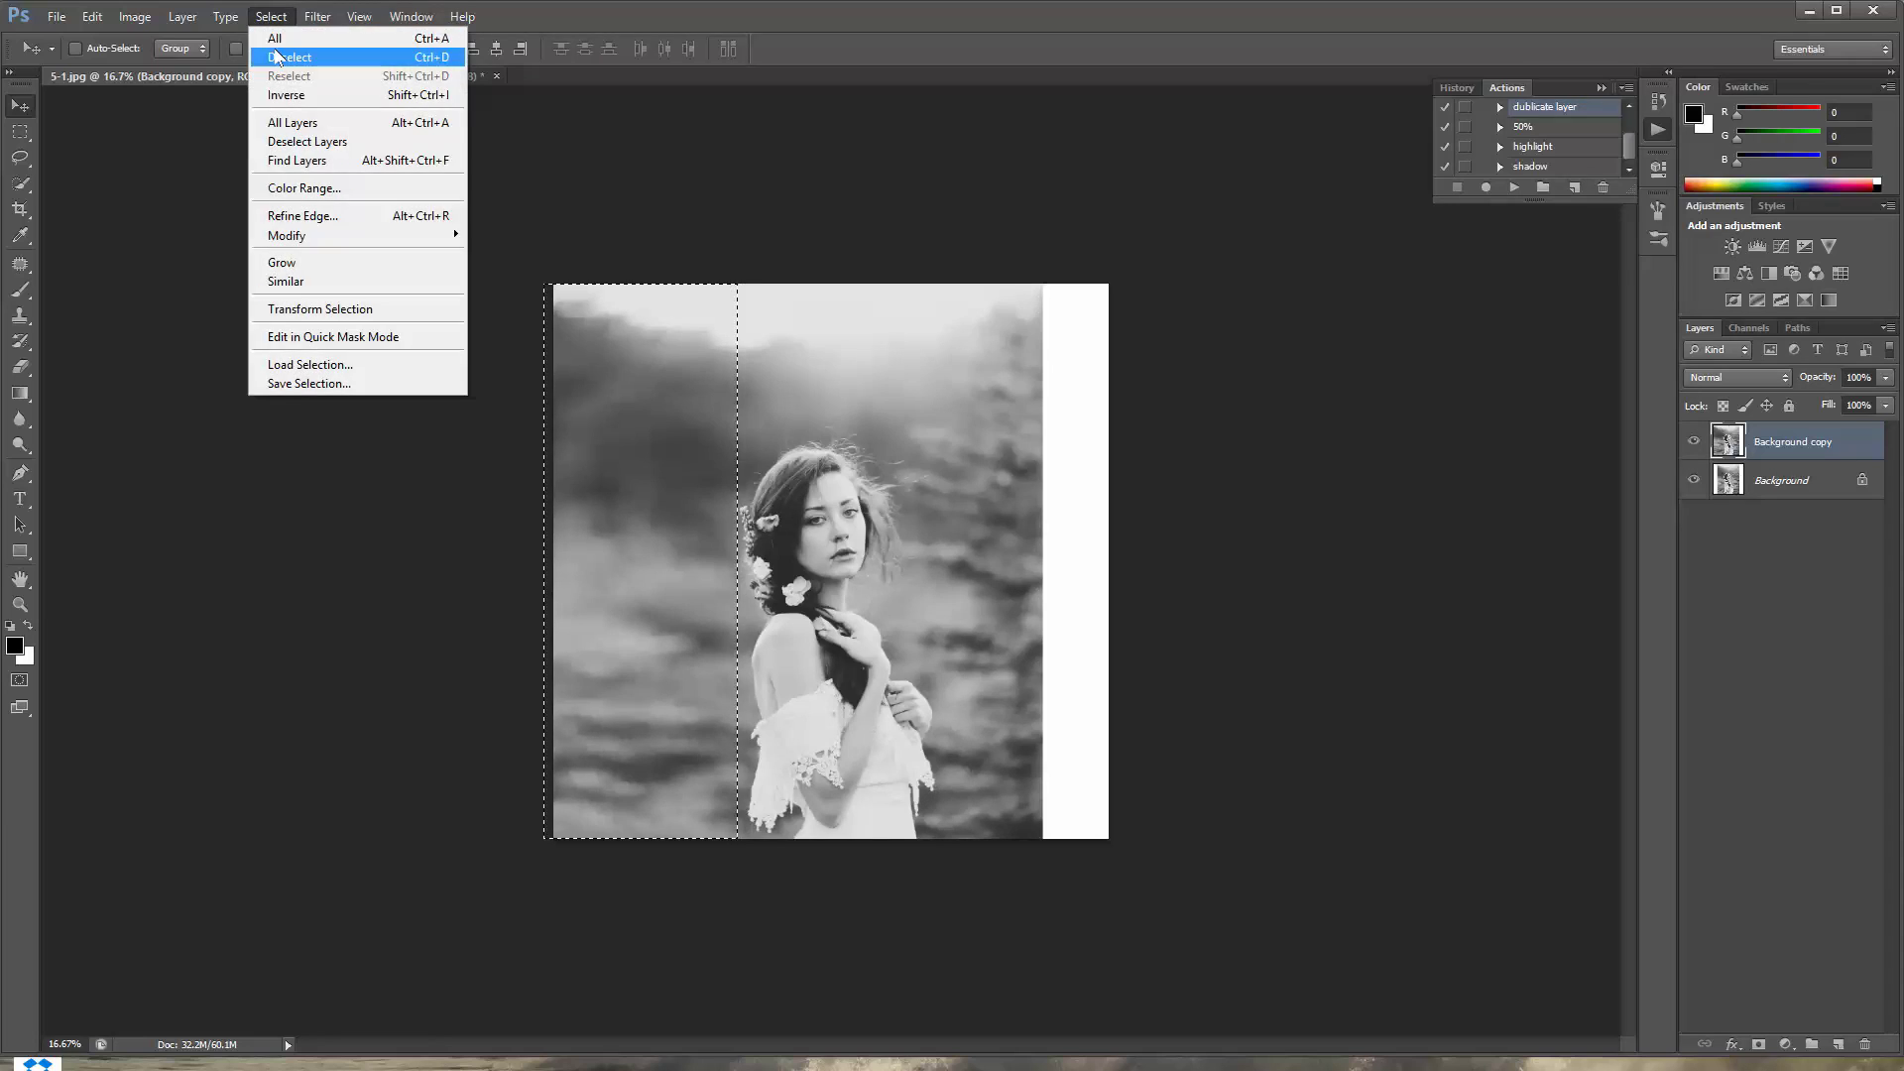
pyautogui.click(279, 56)
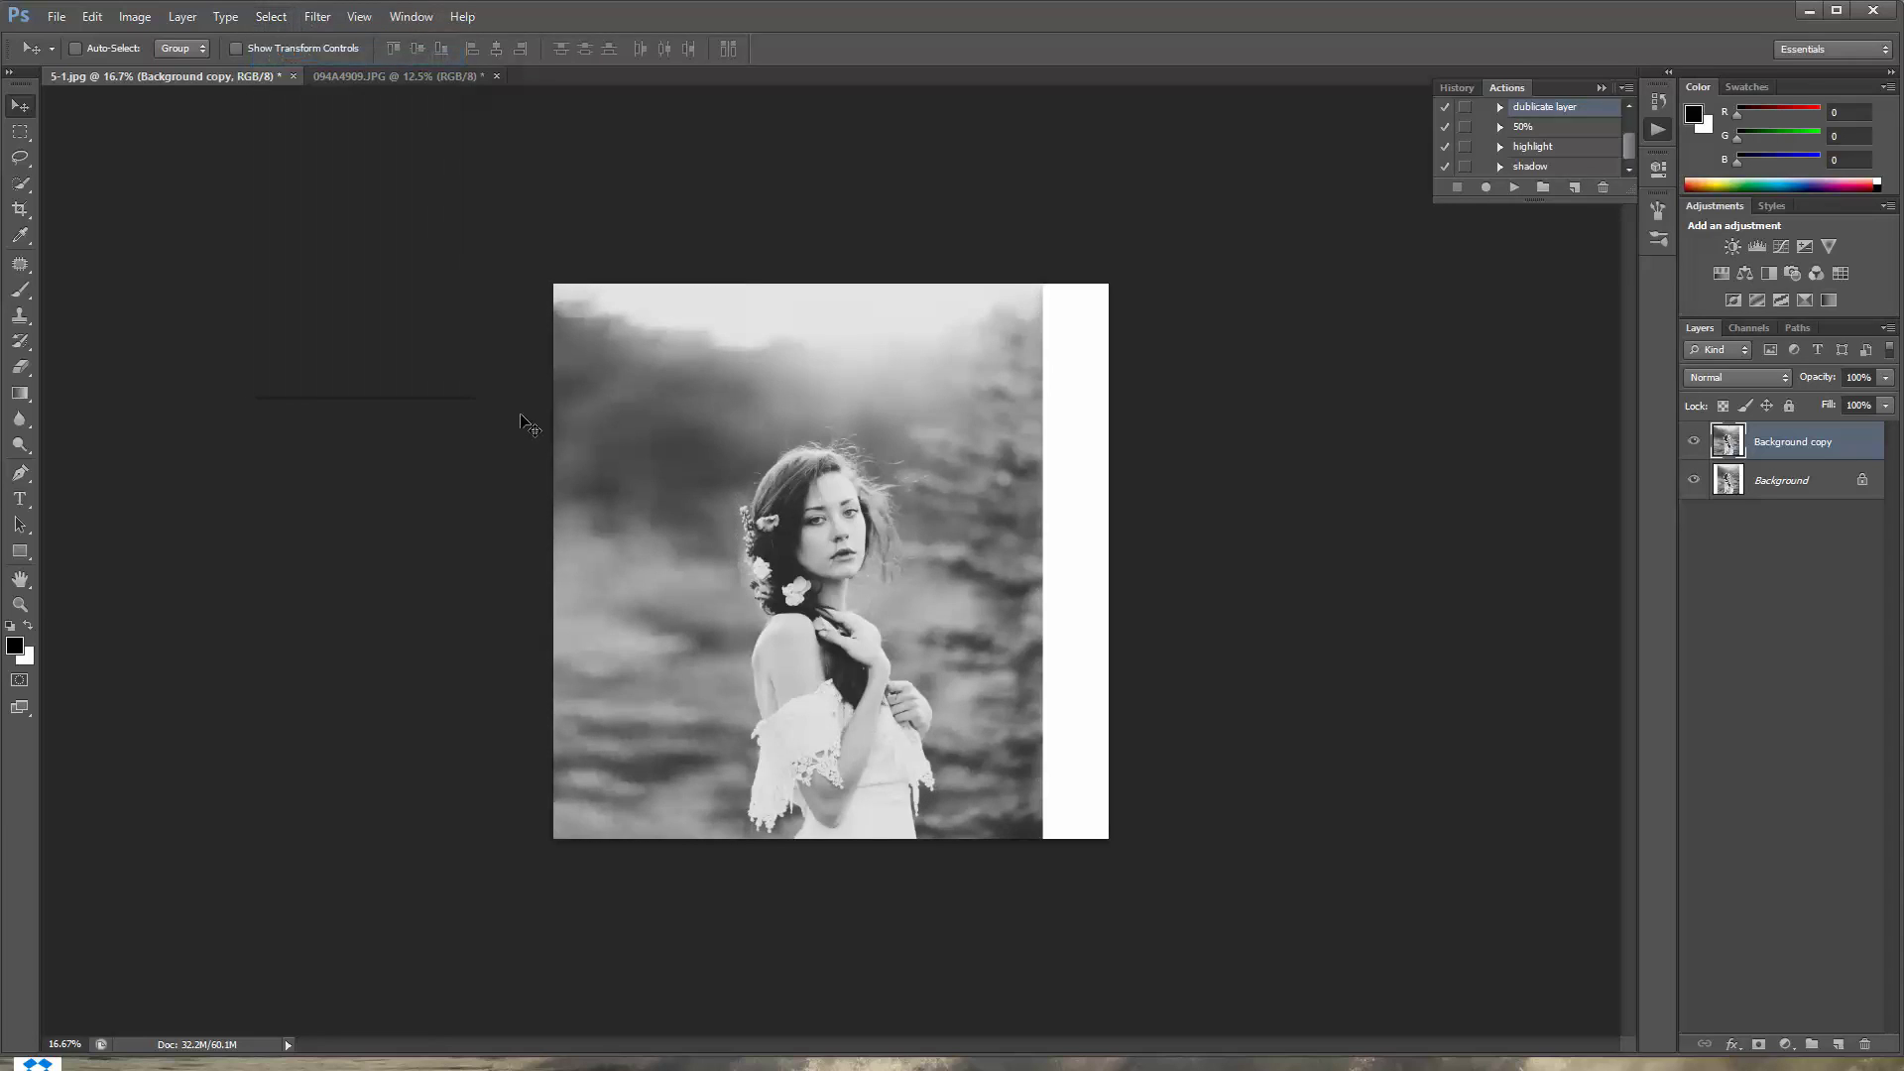
# - Select the background strip right of the woman, stretch it outward to about 168% width to cover the blank right side, and deselect
pyautogui.click(20, 132)
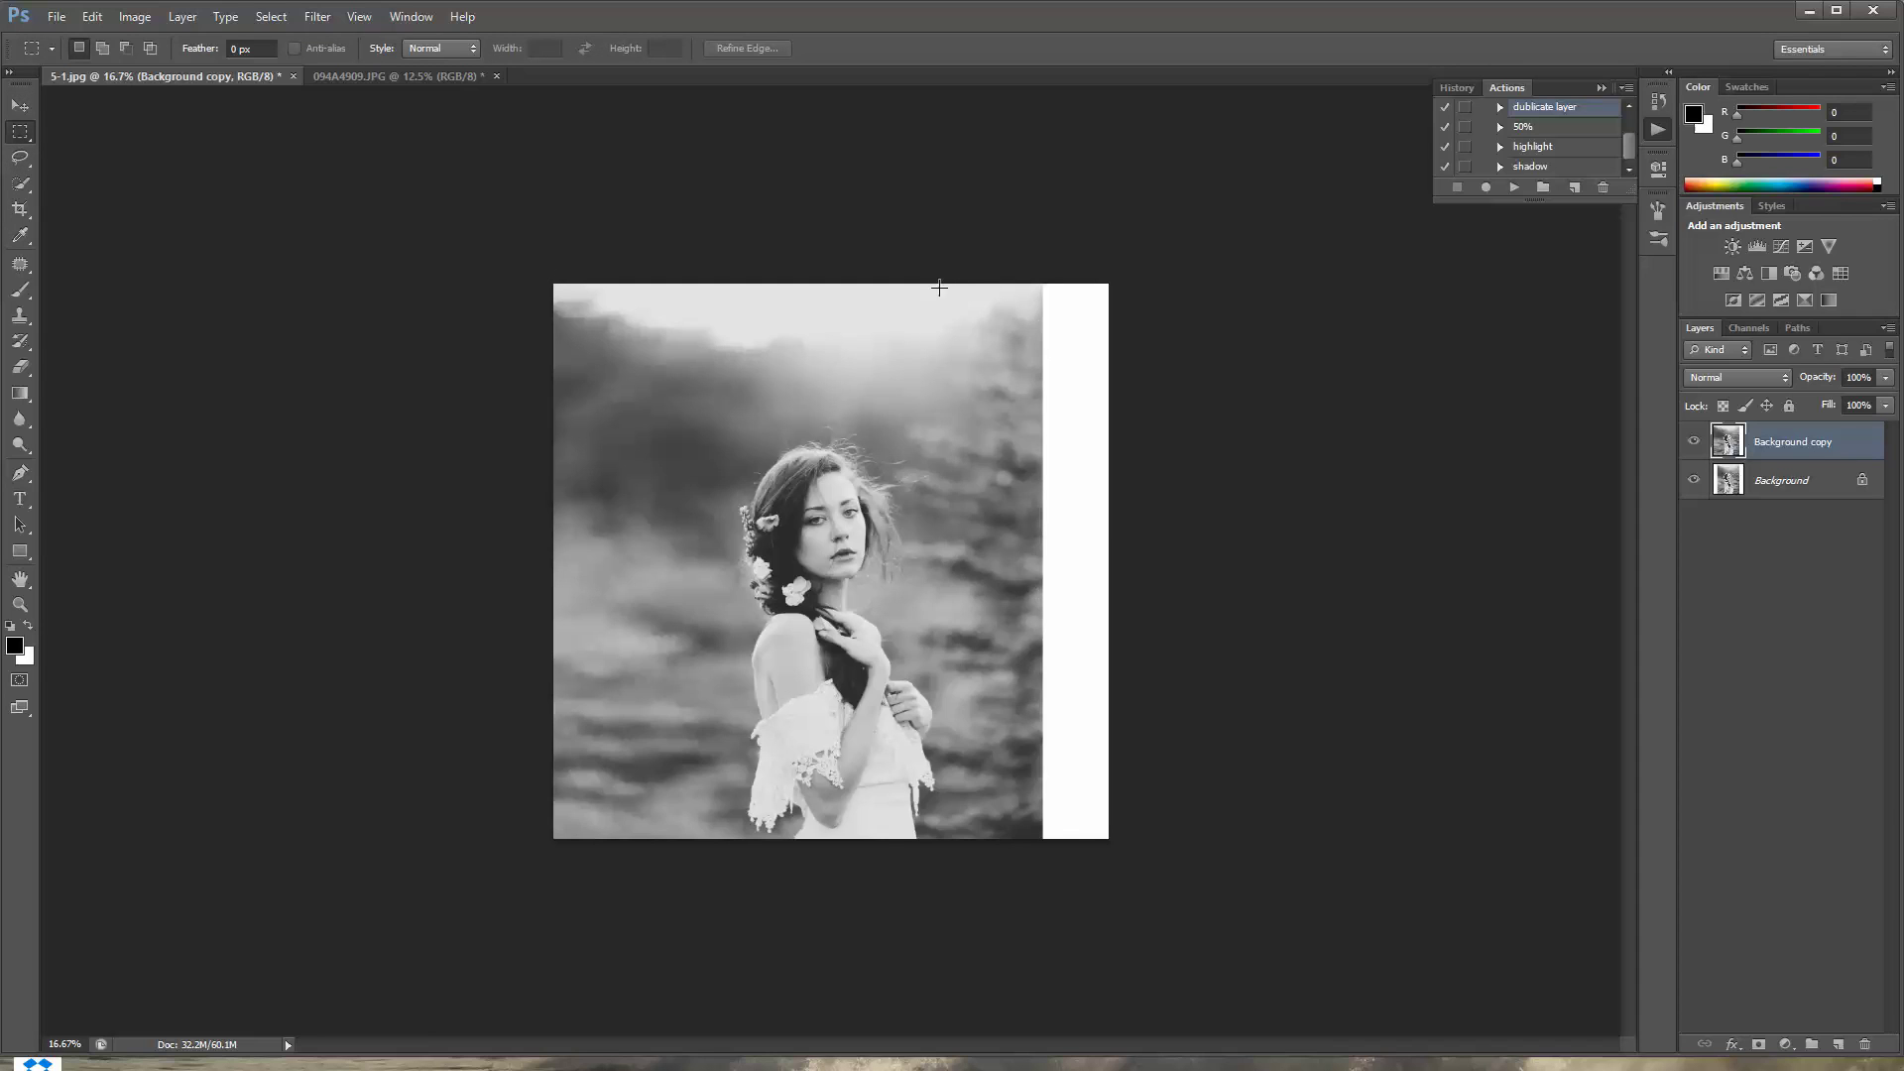
pyautogui.moveTo(942, 283); pyautogui.dragTo(1039, 844)
pyautogui.rightClick(973, 490)
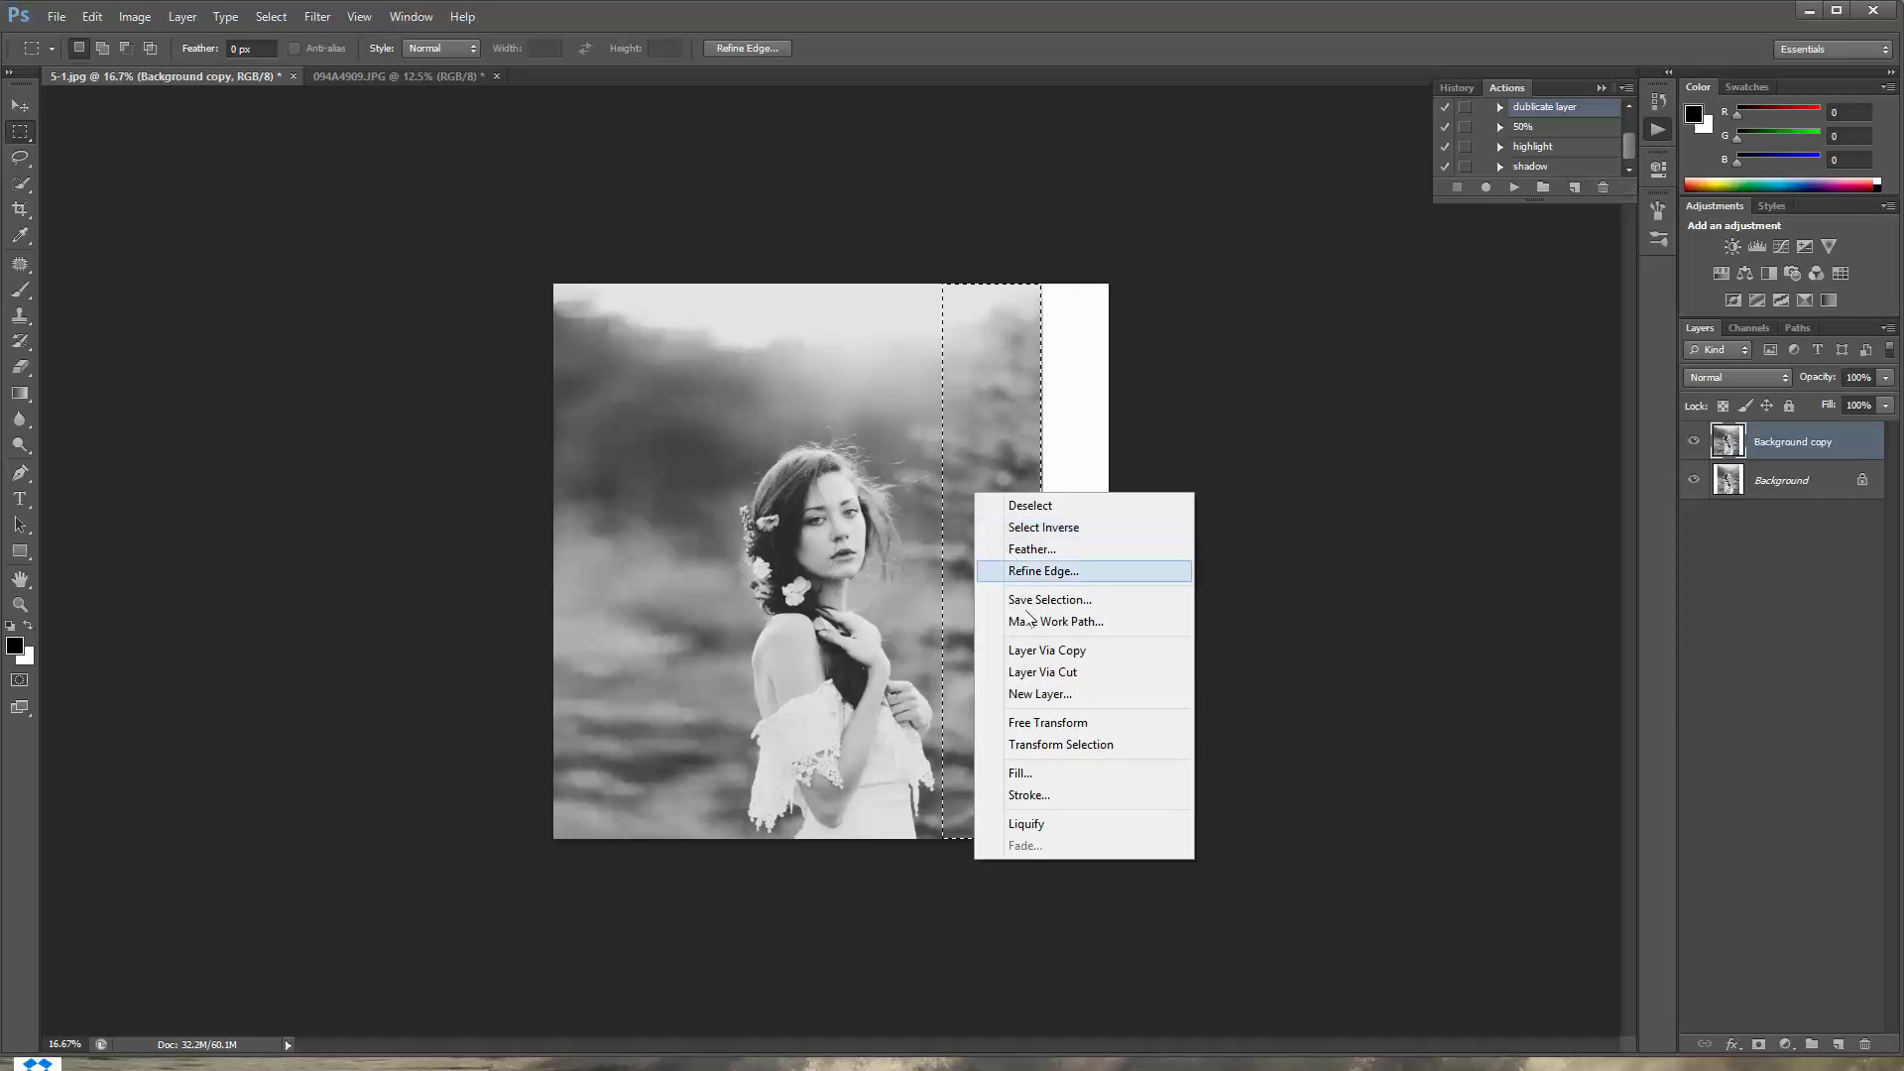
pyautogui.click(1022, 726)
pyautogui.rightClick(974, 450)
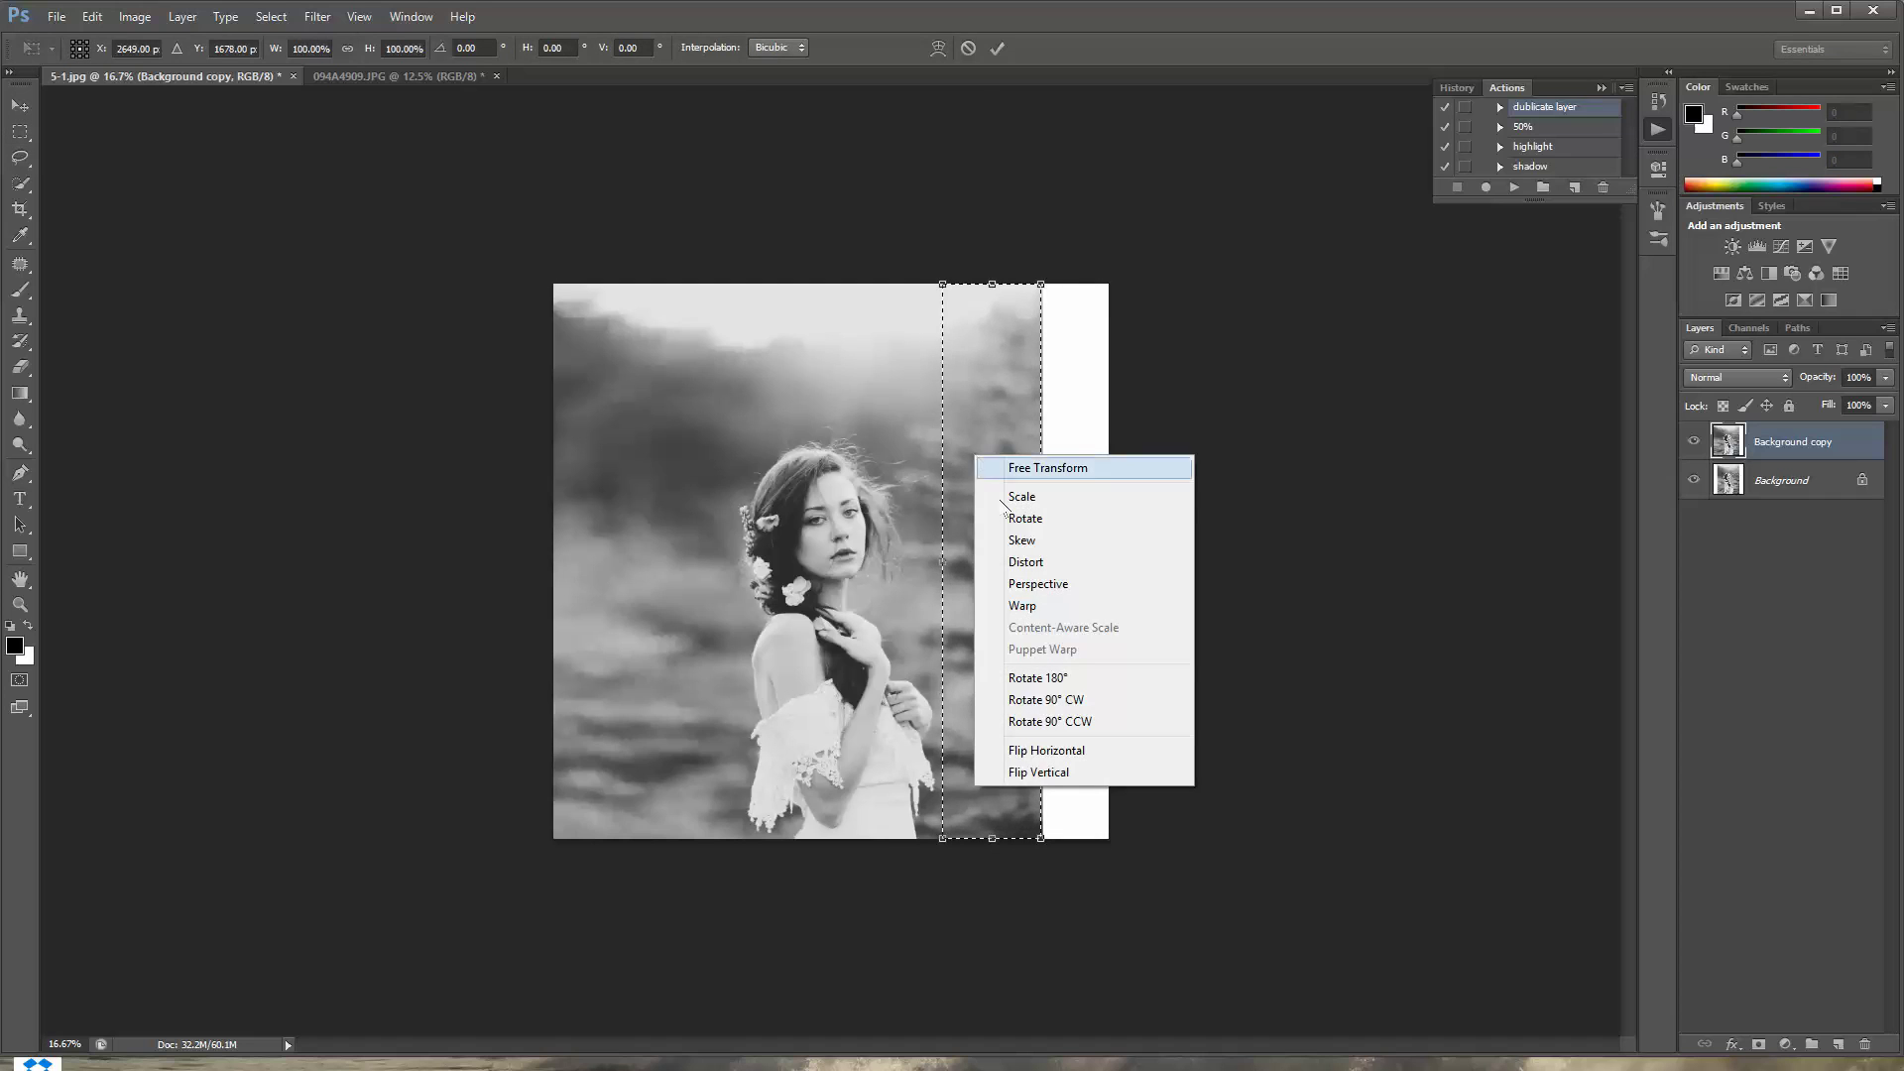
pyautogui.click(1034, 560)
pyautogui.moveTo(1036, 563); pyautogui.dragTo(1110, 569)
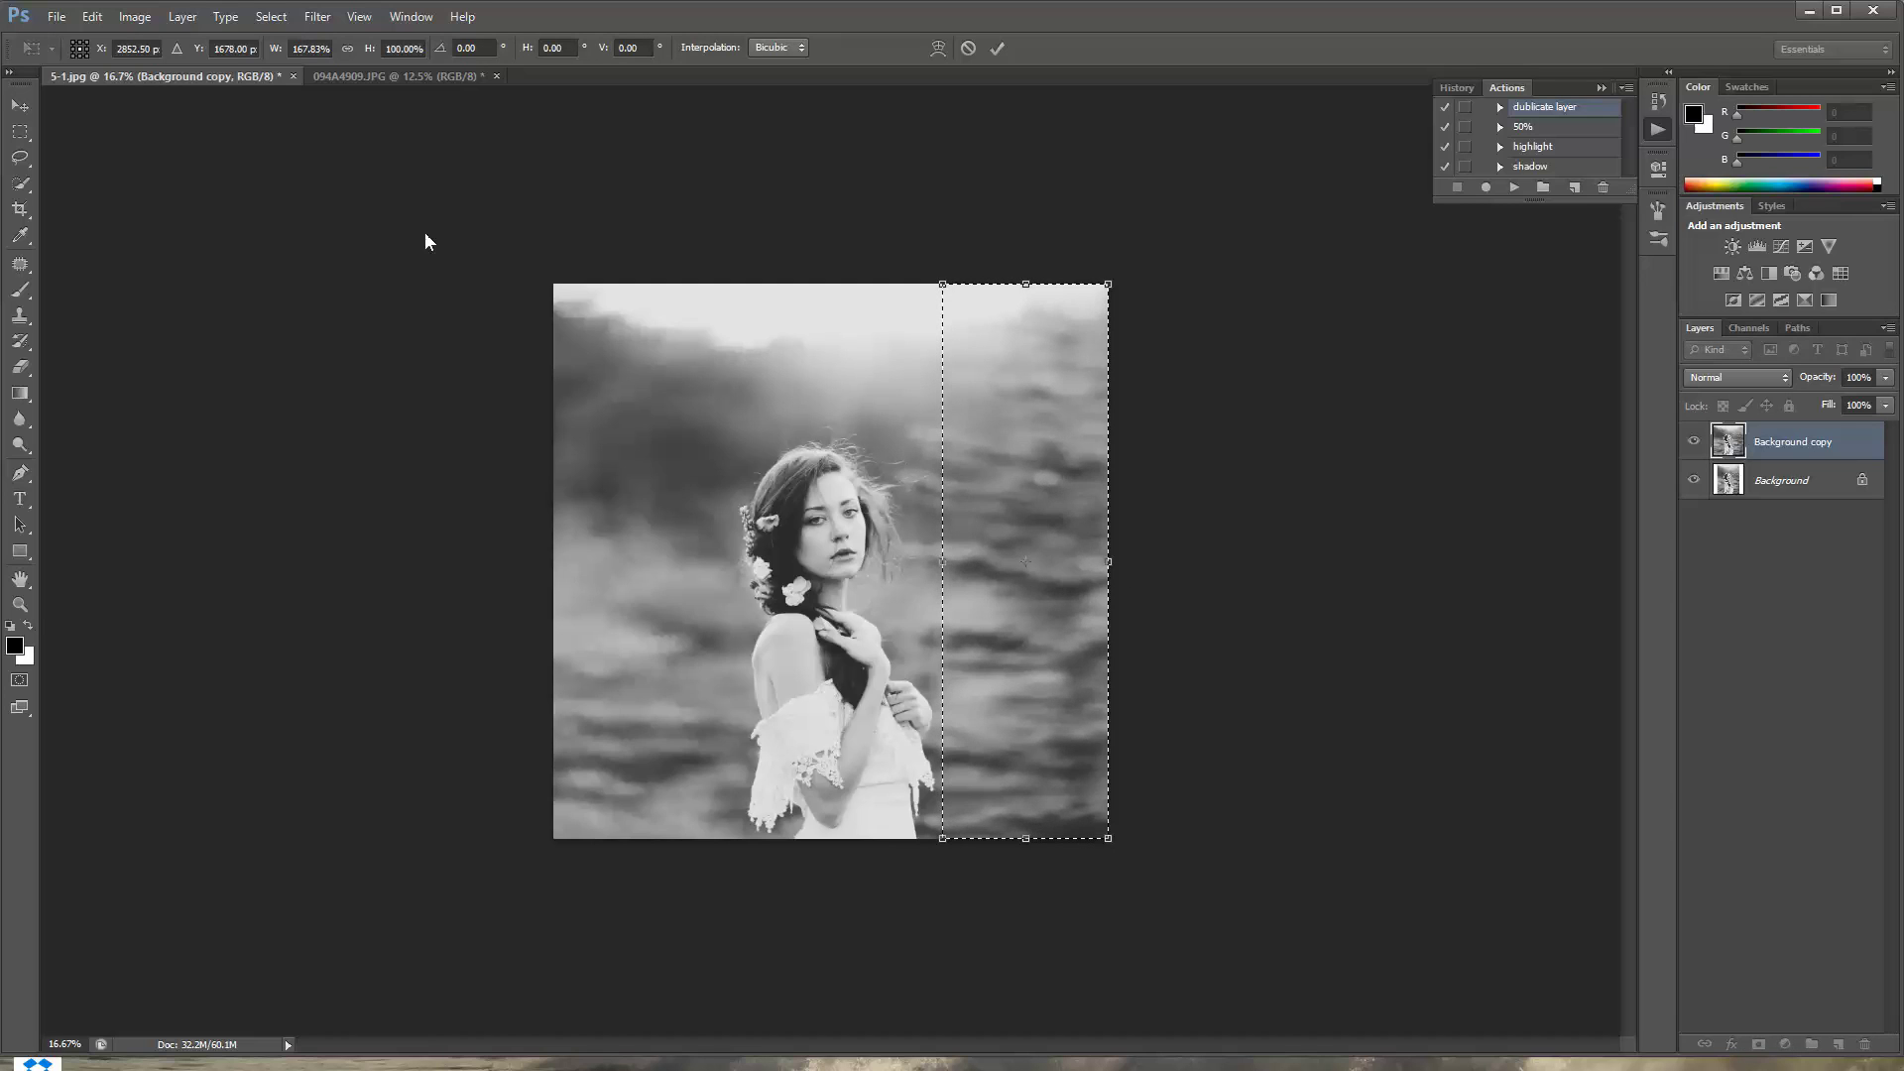
pyautogui.click(21, 107)
pyautogui.click(901, 435)
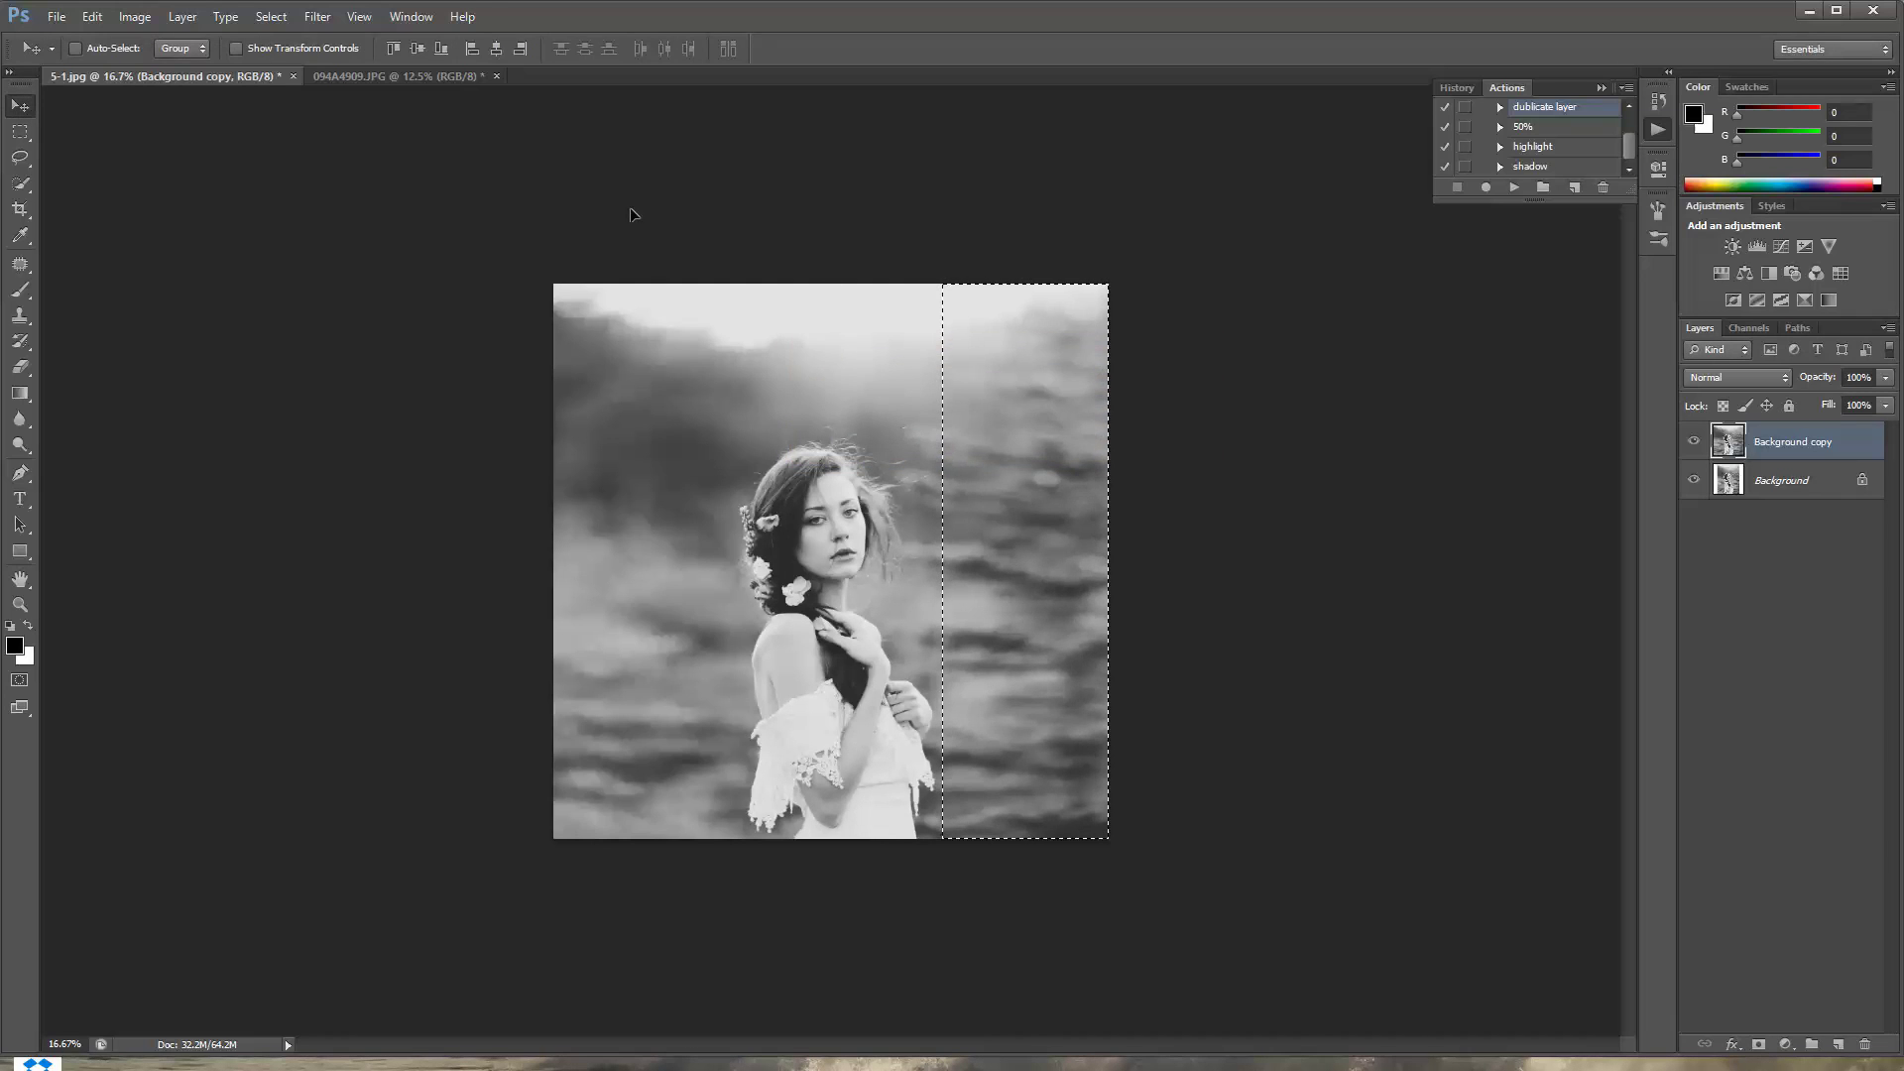
pyautogui.click(271, 17)
pyautogui.click(288, 58)
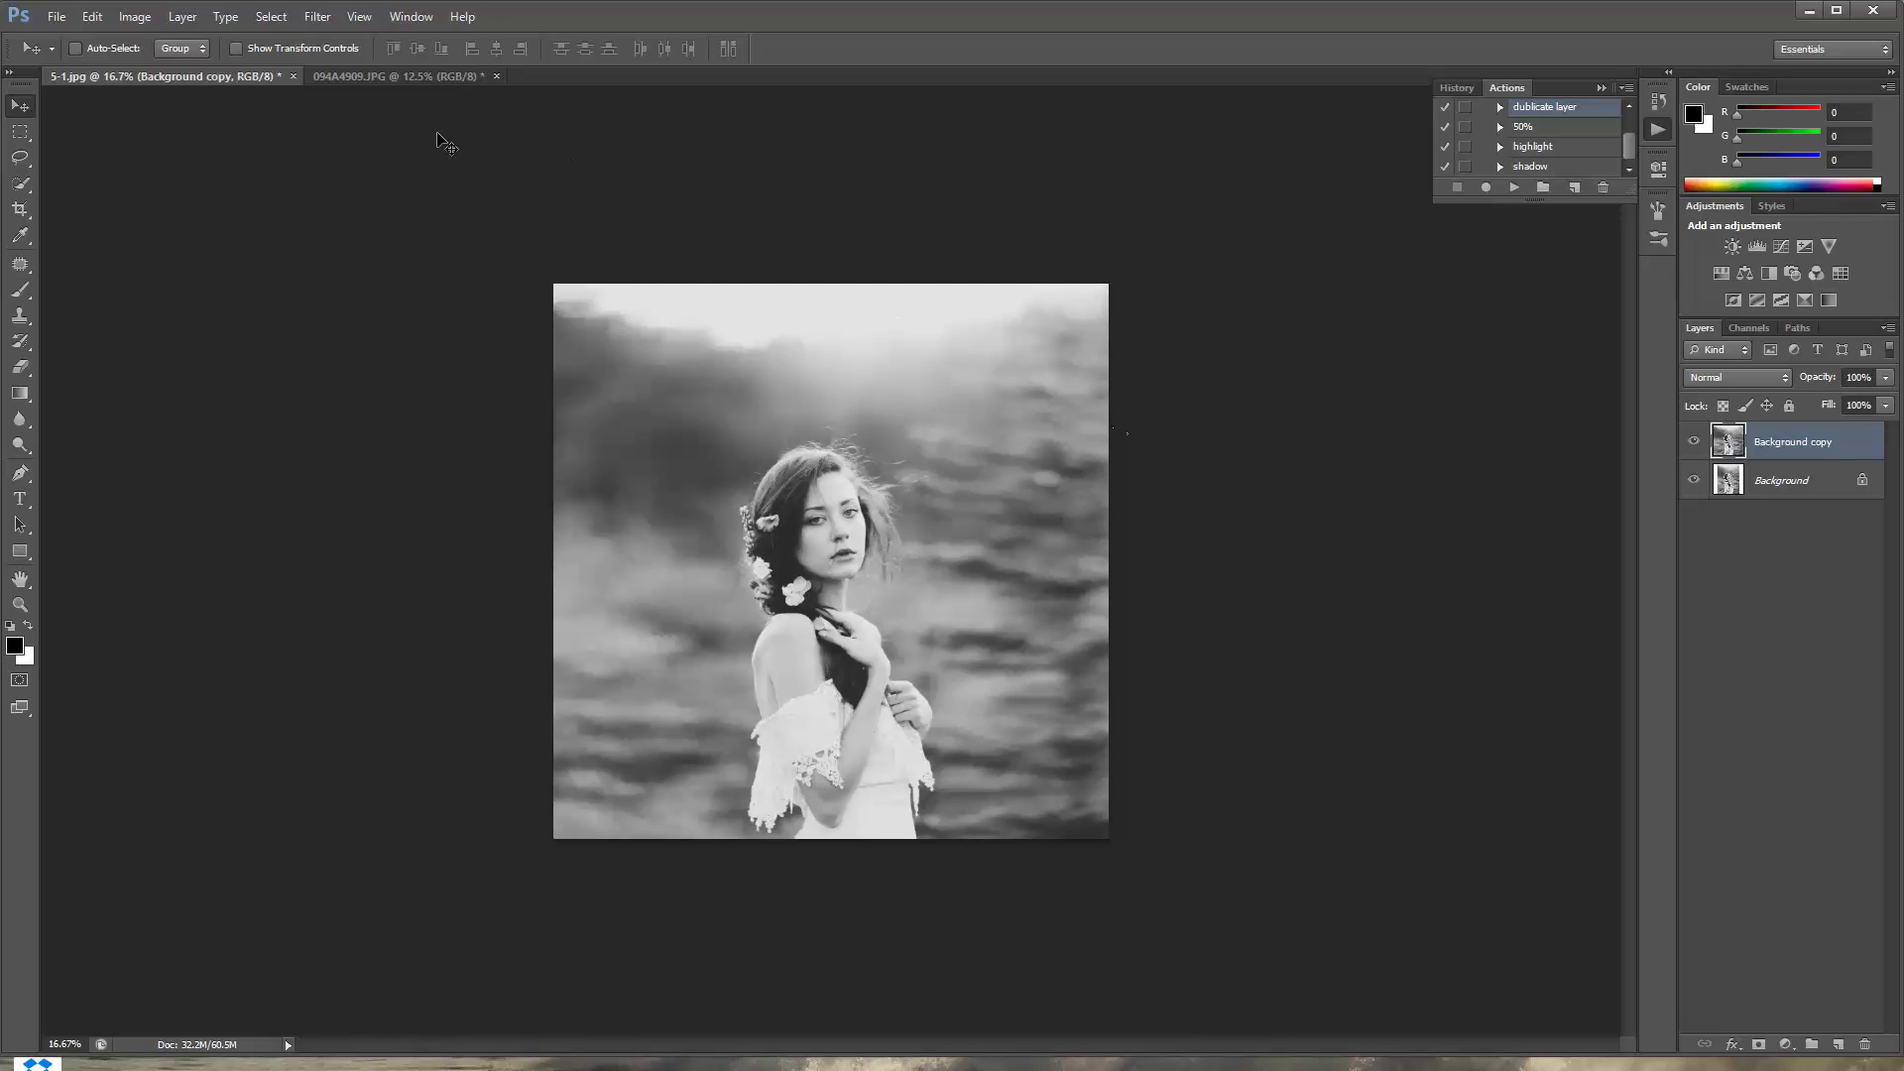
# - In 094A4909.JPG, crop to a 1 x 1 square around the woman, extending the canvas above the sky and trimming both sides
pyautogui.click(345, 79)
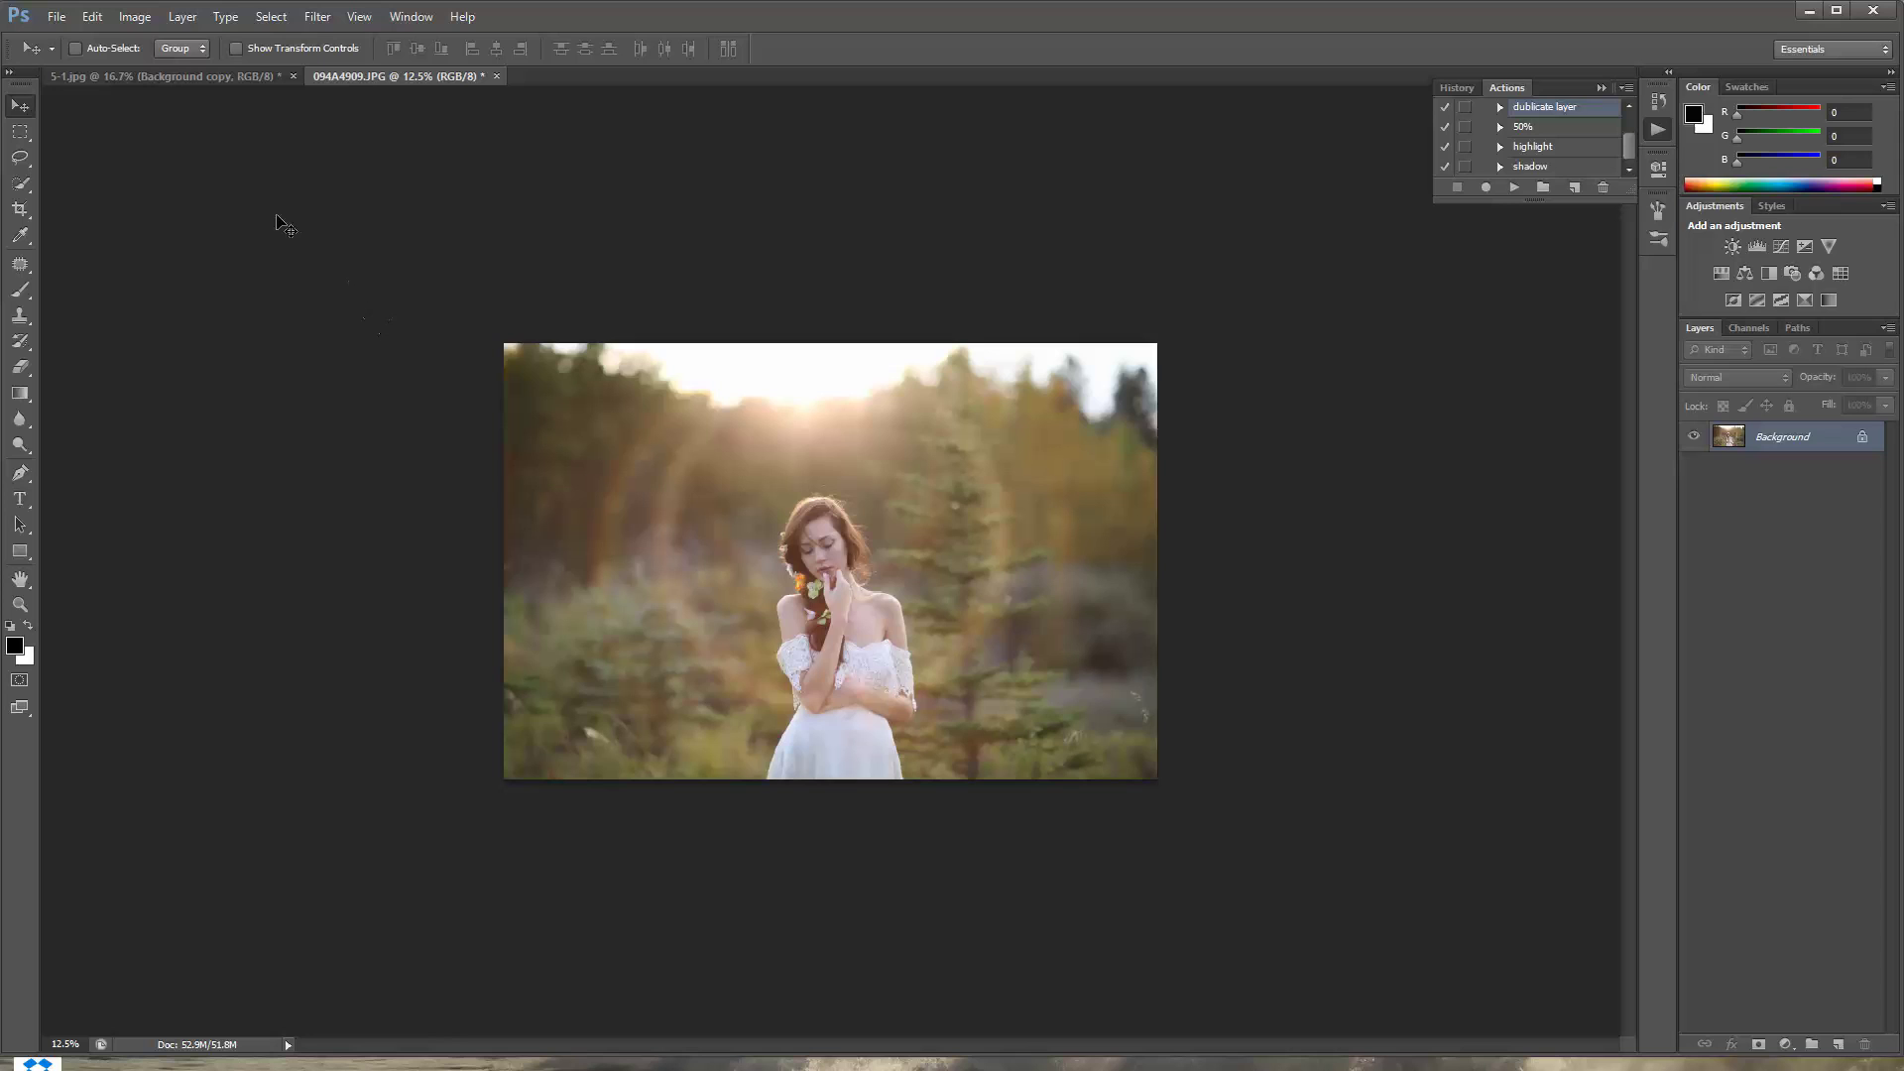
pyautogui.click(21, 212)
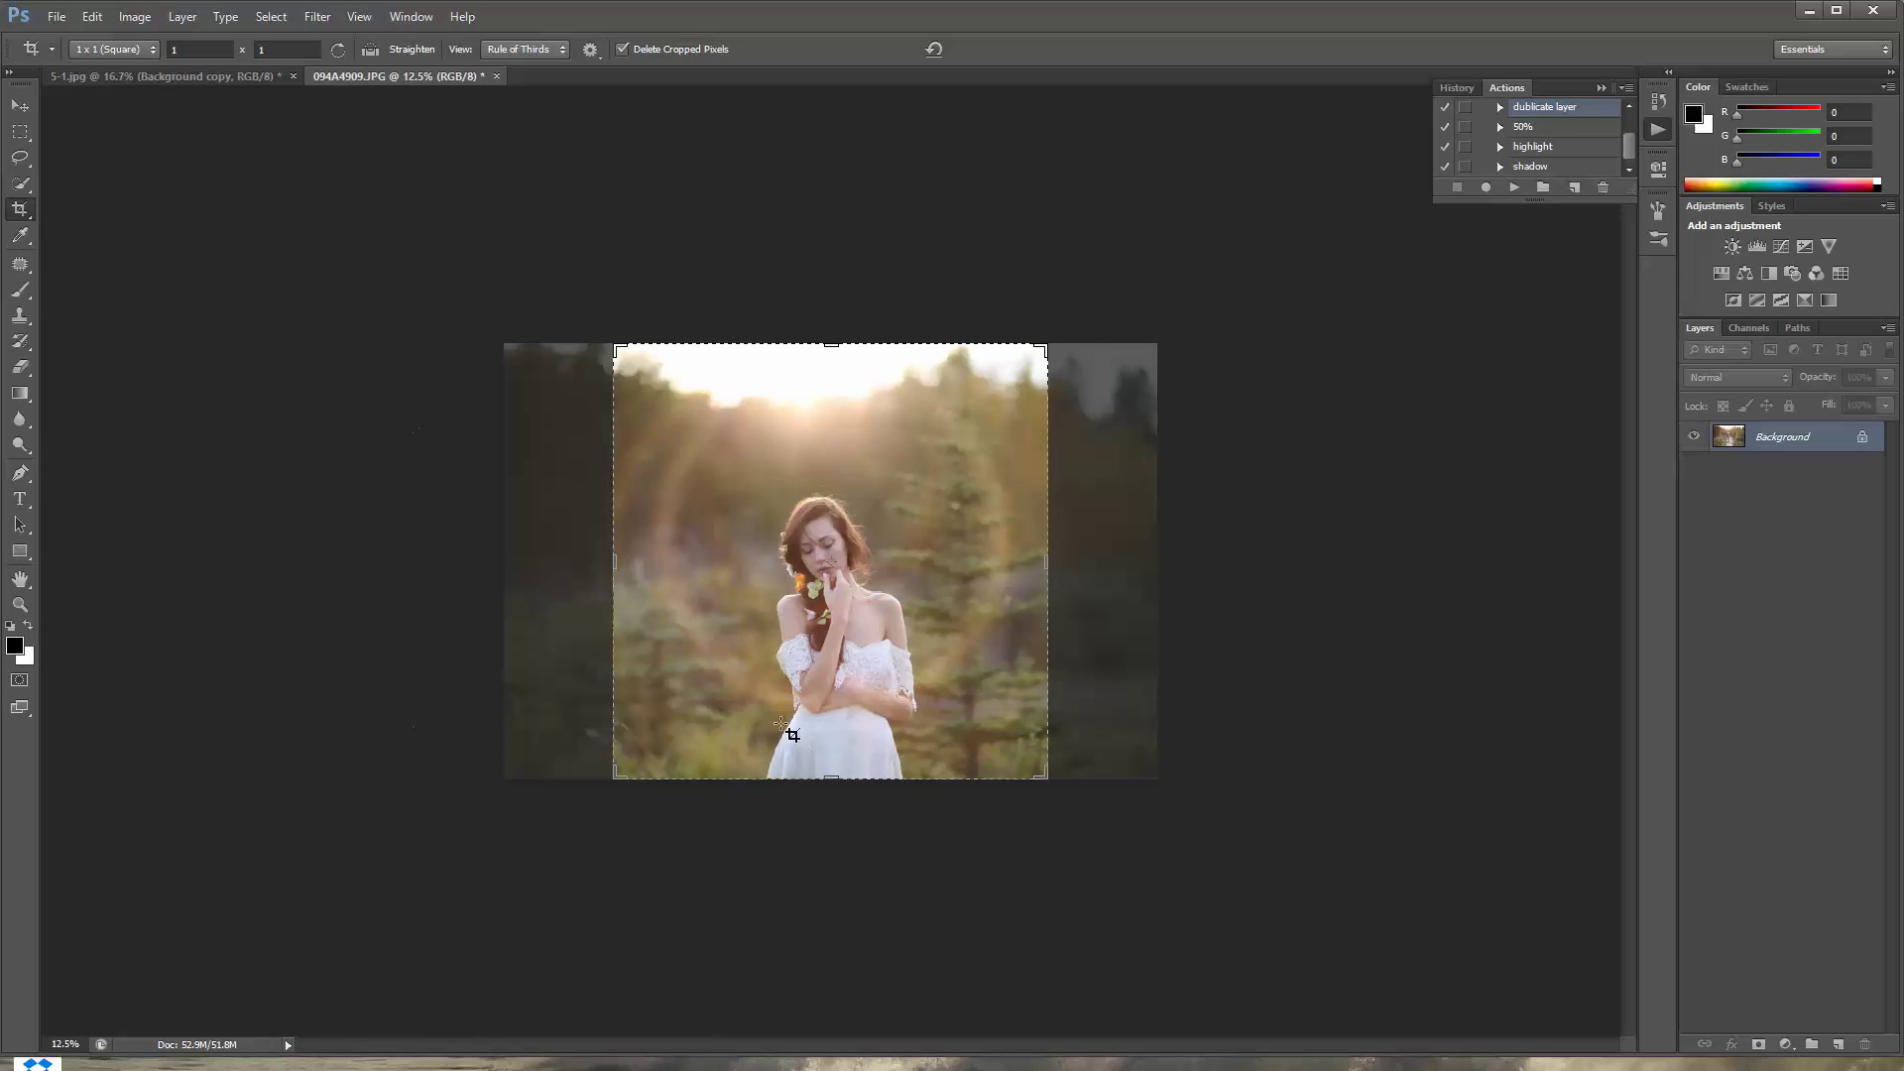
pyautogui.moveTo(835, 343); pyautogui.dragTo(840, 236)
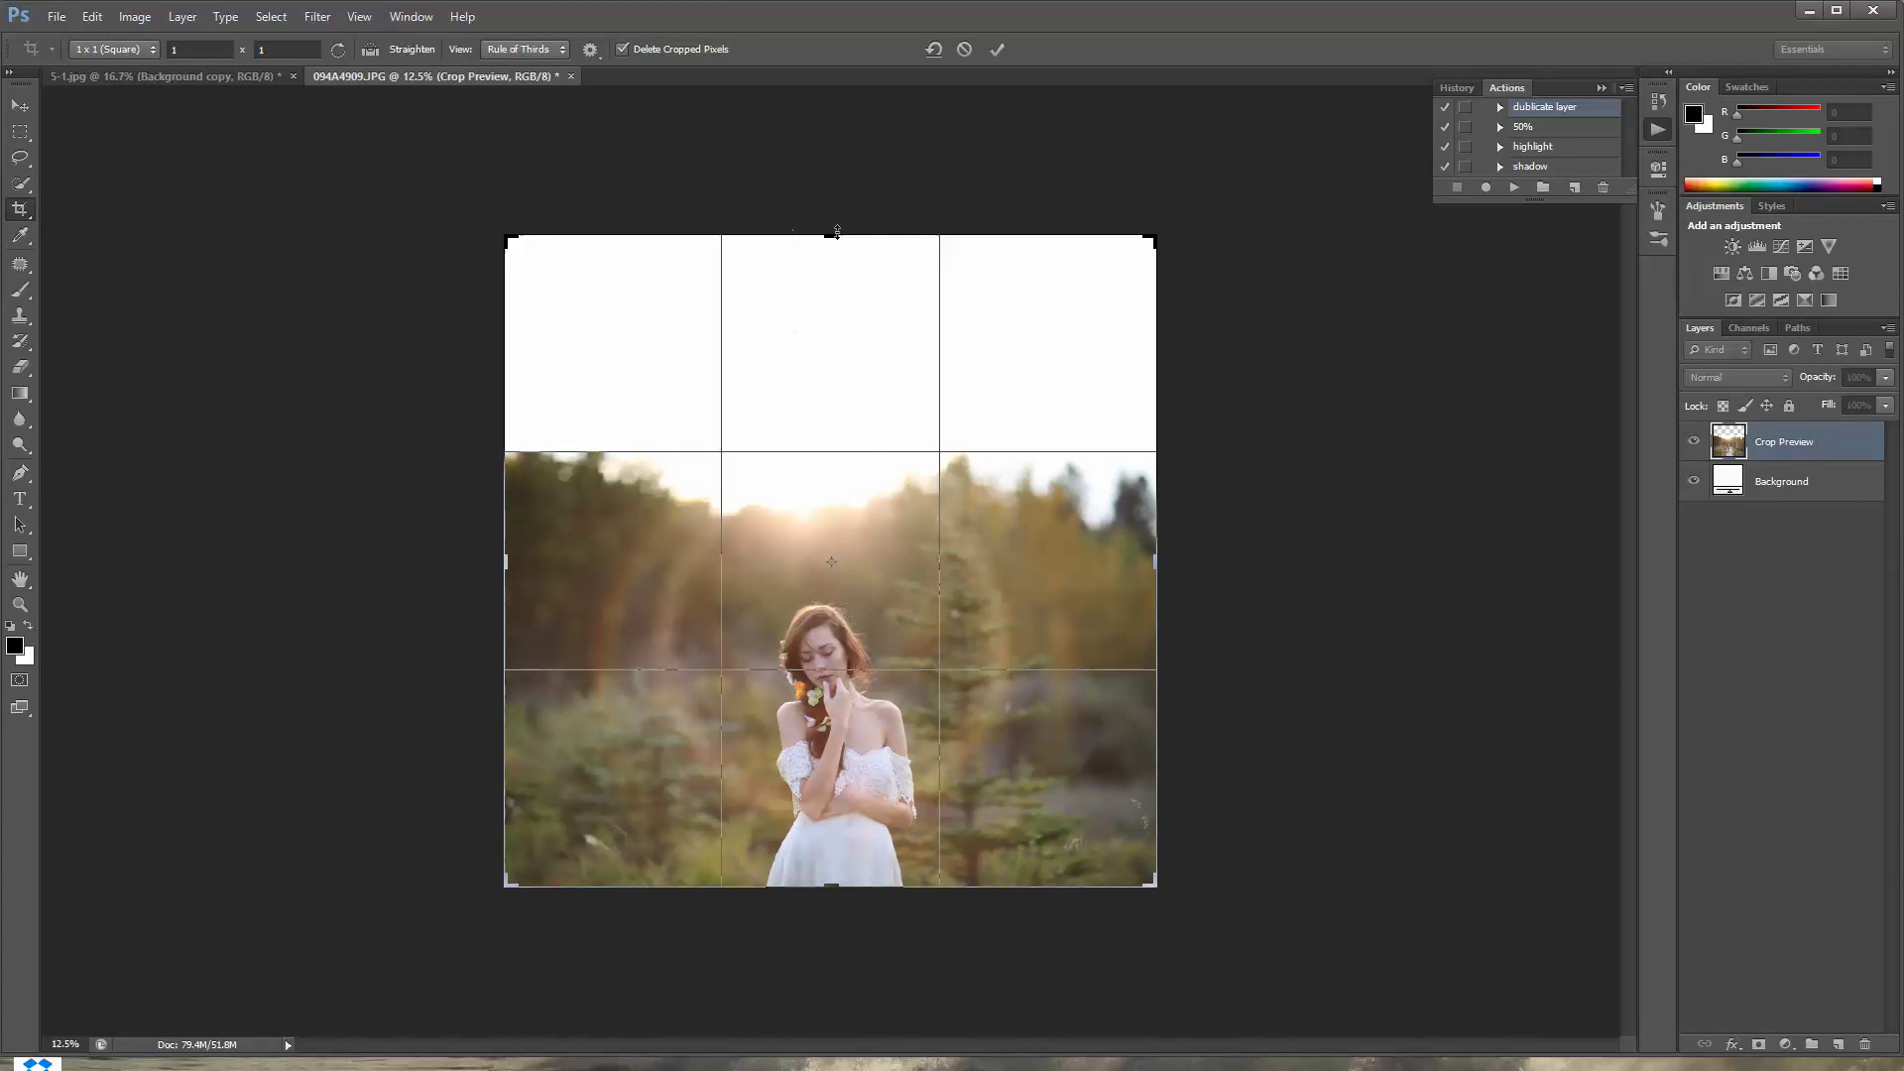
pyautogui.moveTo(837, 231); pyautogui.dragTo(834, 278)
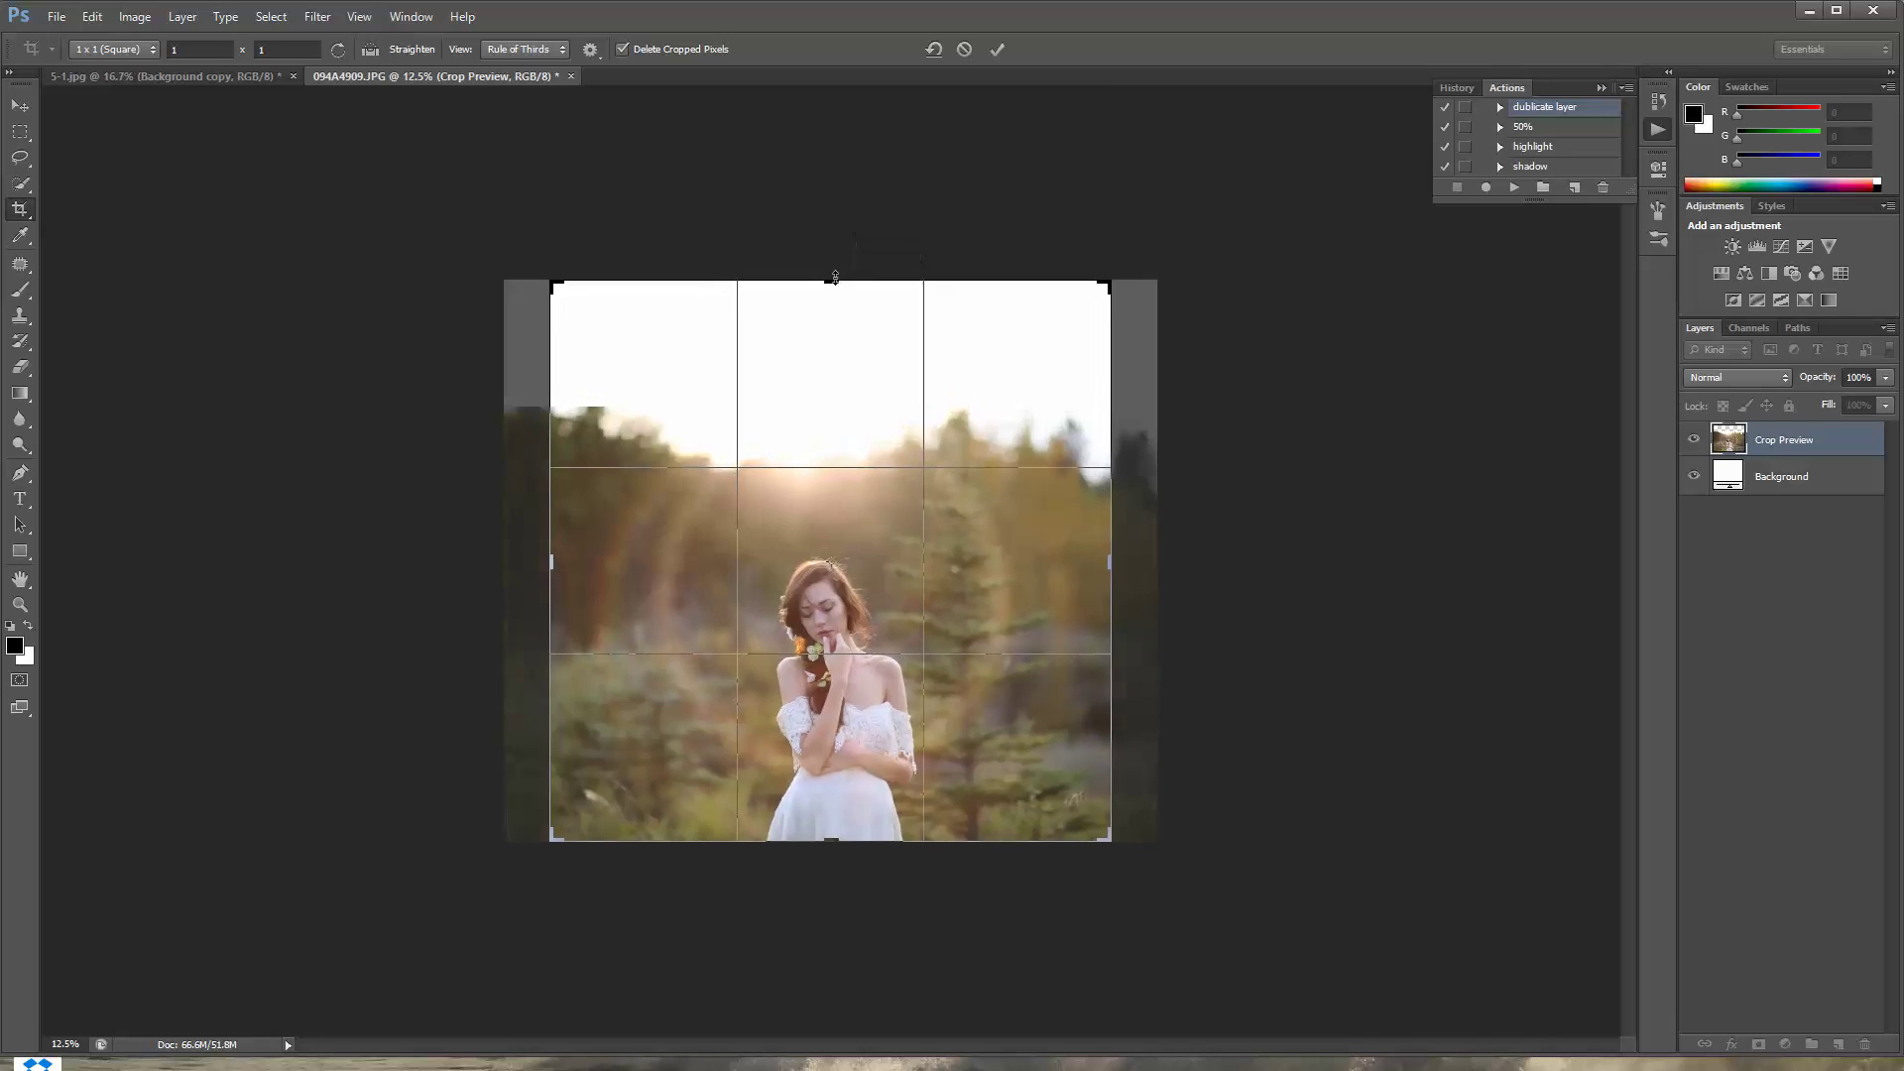
pyautogui.rightClick(809, 564)
pyautogui.click(850, 932)
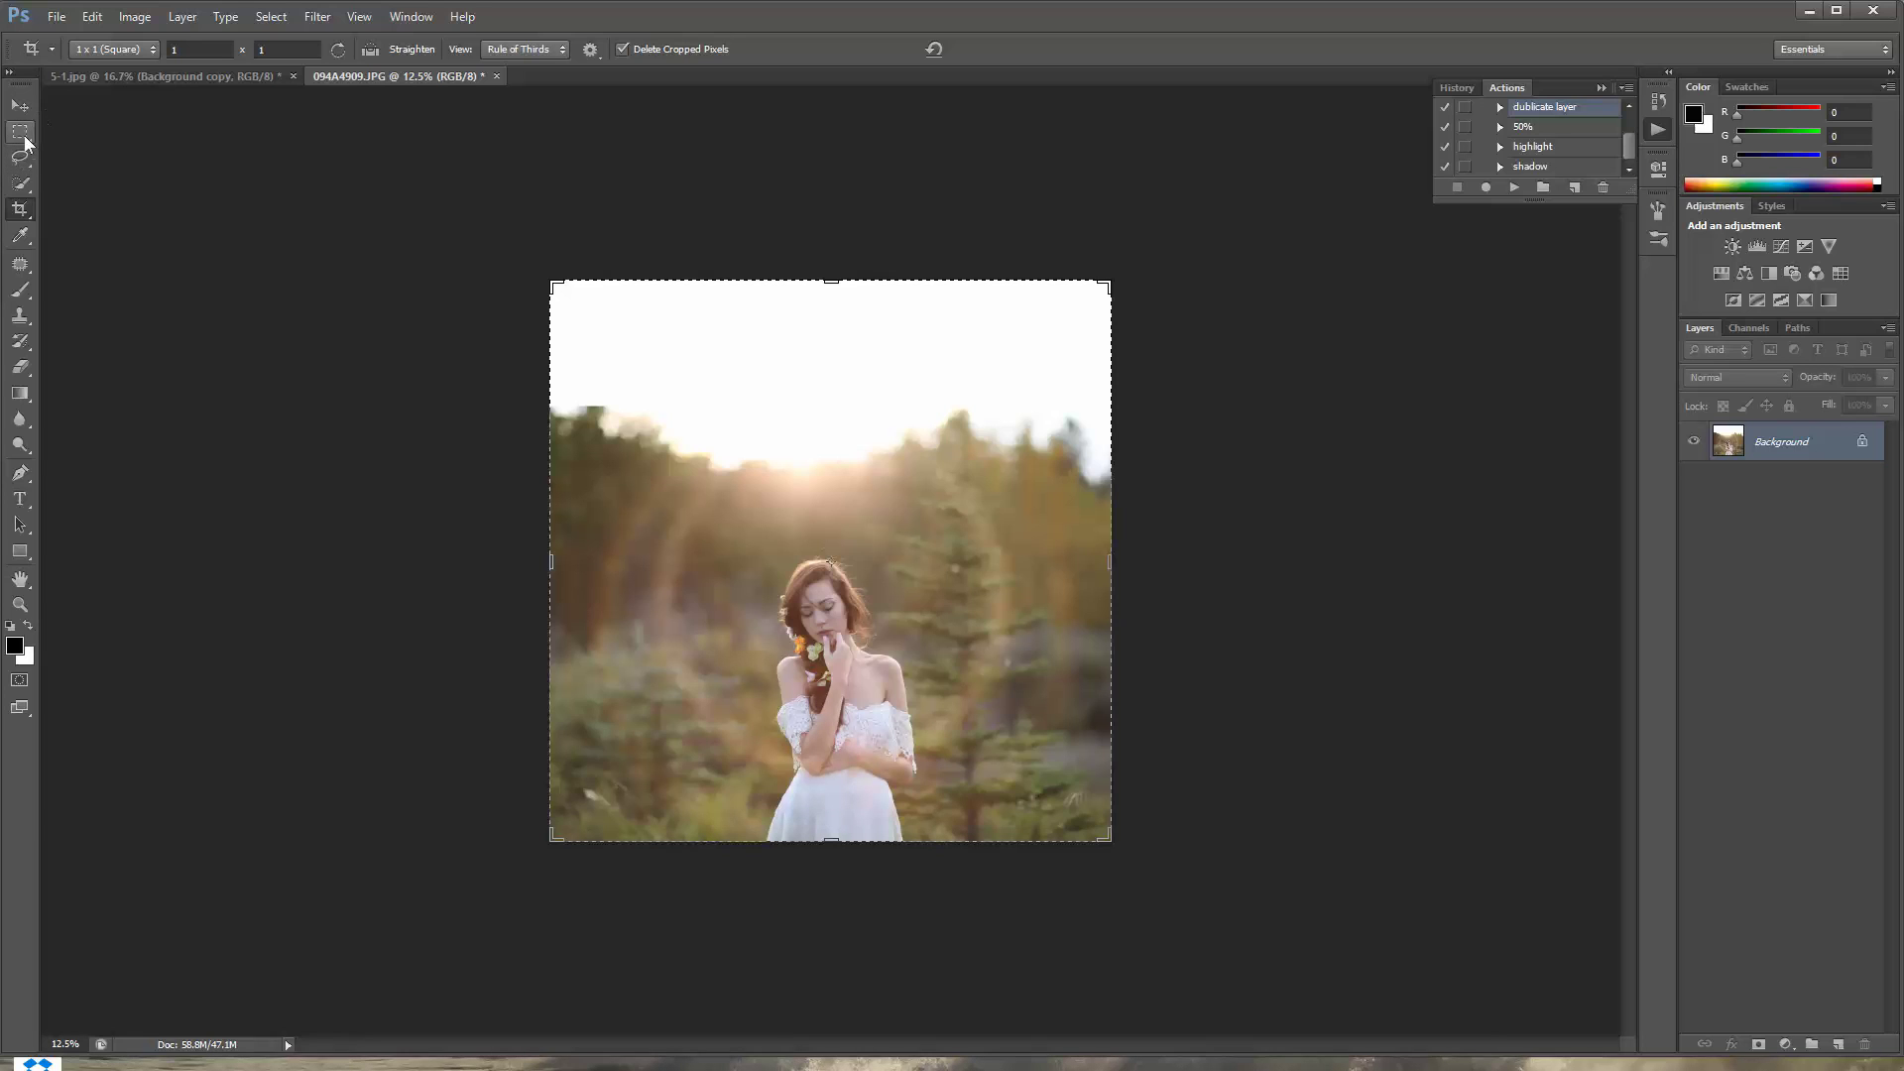
# - Duplicate the Background layer of 094A4909.JPG as Background copy
pyautogui.rightClick(1775, 443)
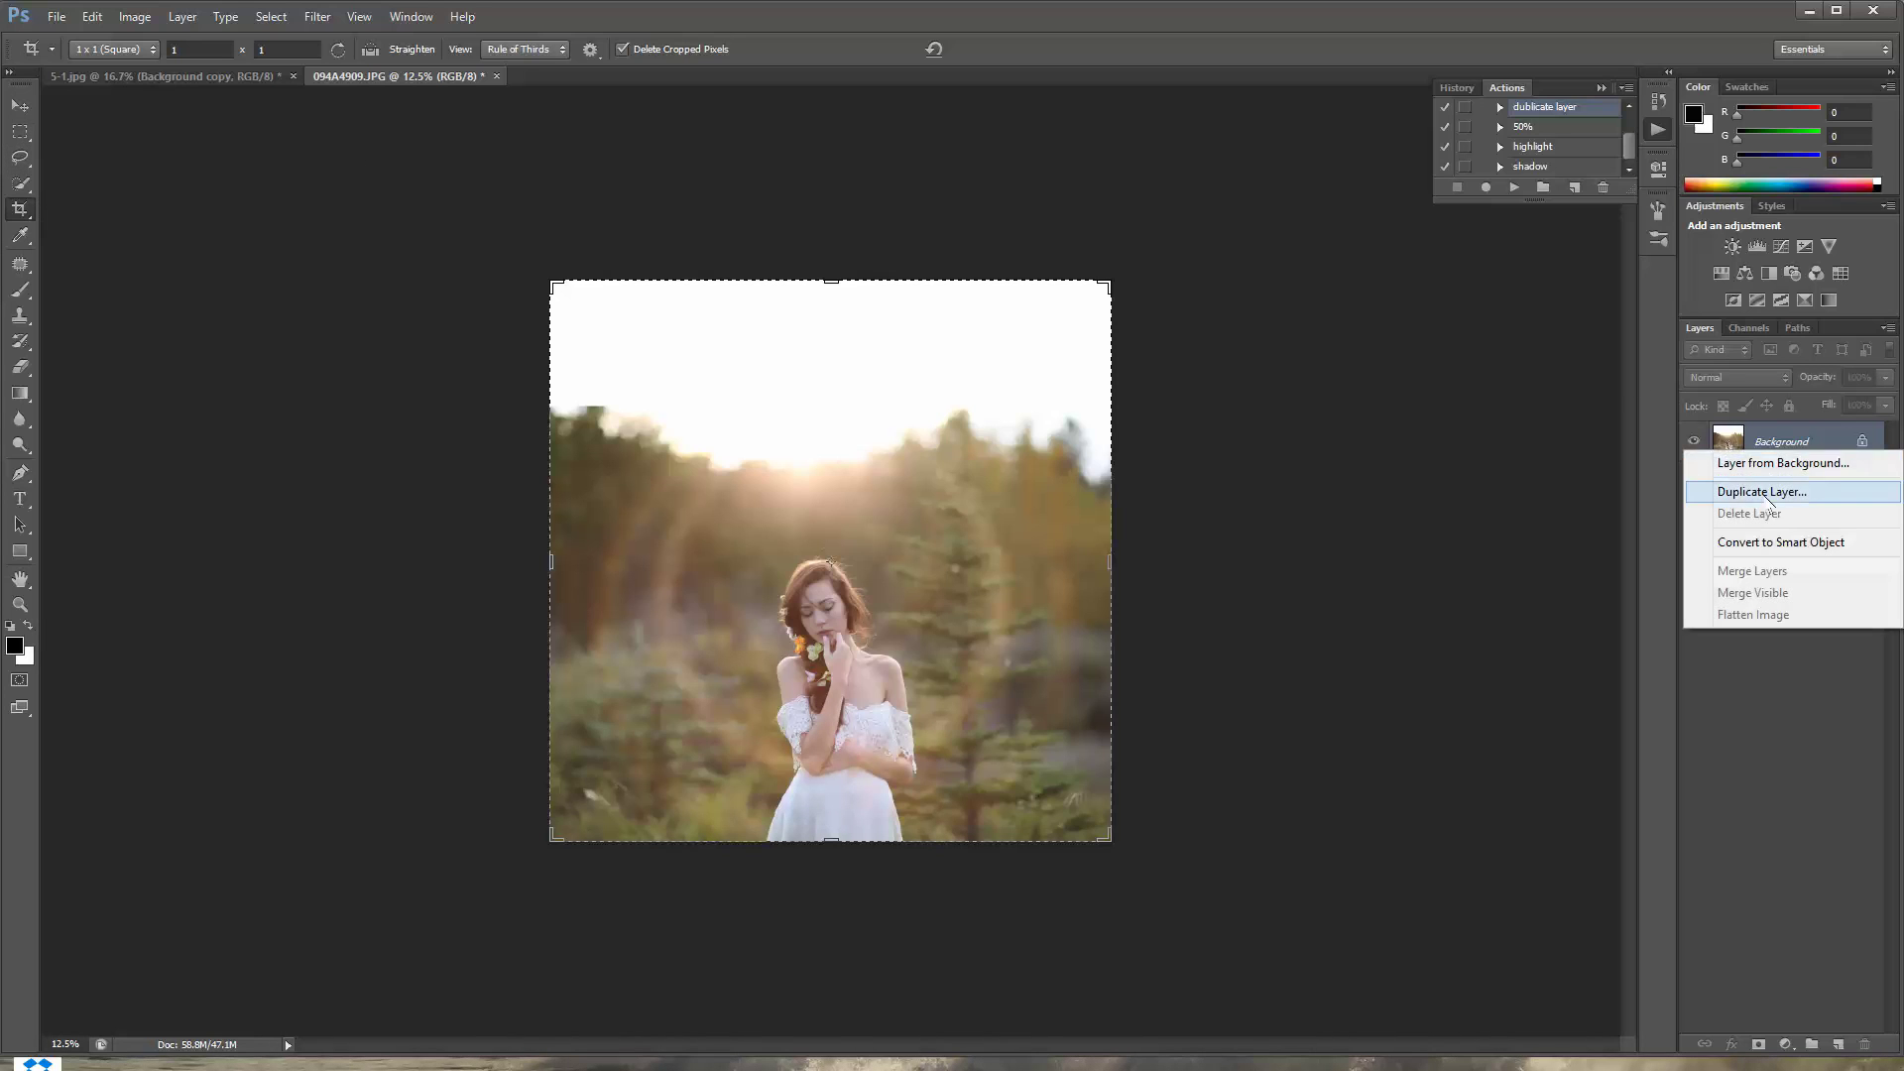
pyautogui.click(1772, 499)
pyautogui.click(1125, 365)
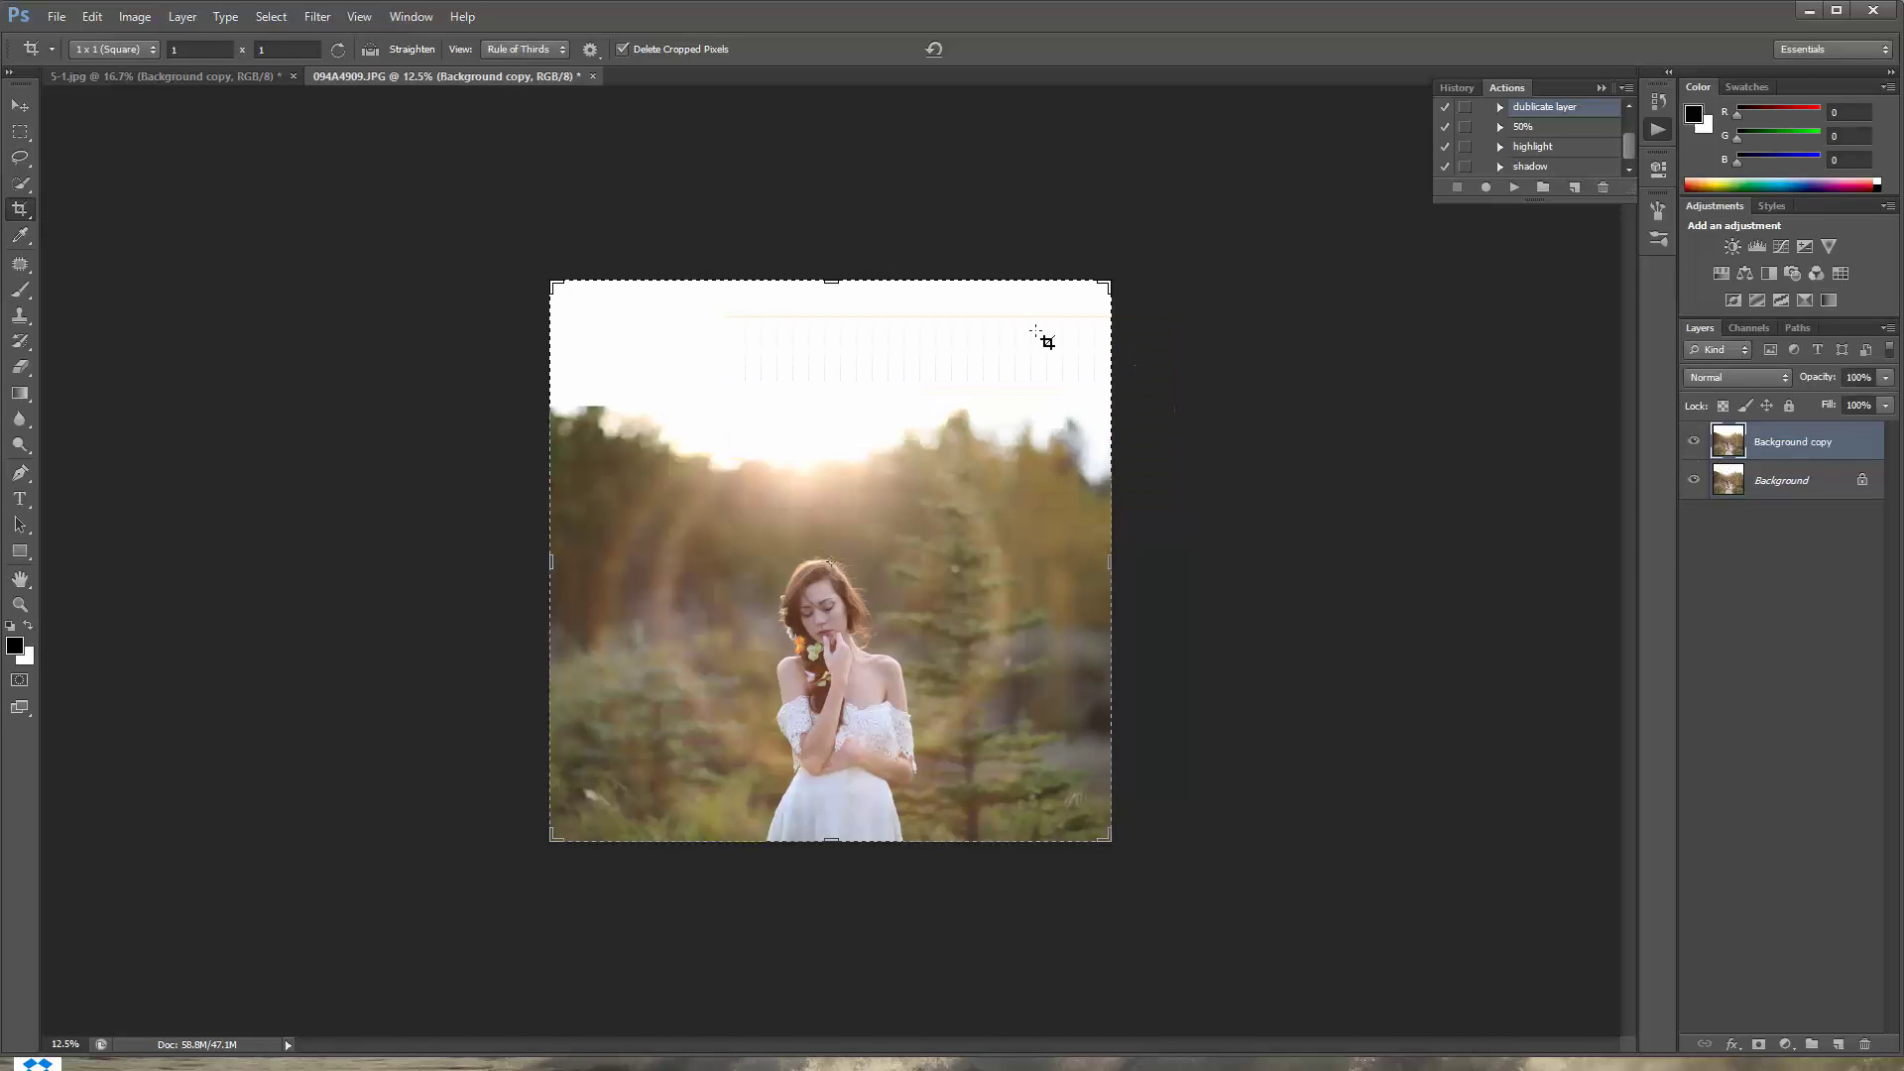
# - Select the full-width background strip above the woman's head, distort it upward to about 185% height to cover the blank sky area, and deselect
pyautogui.click(20, 132)
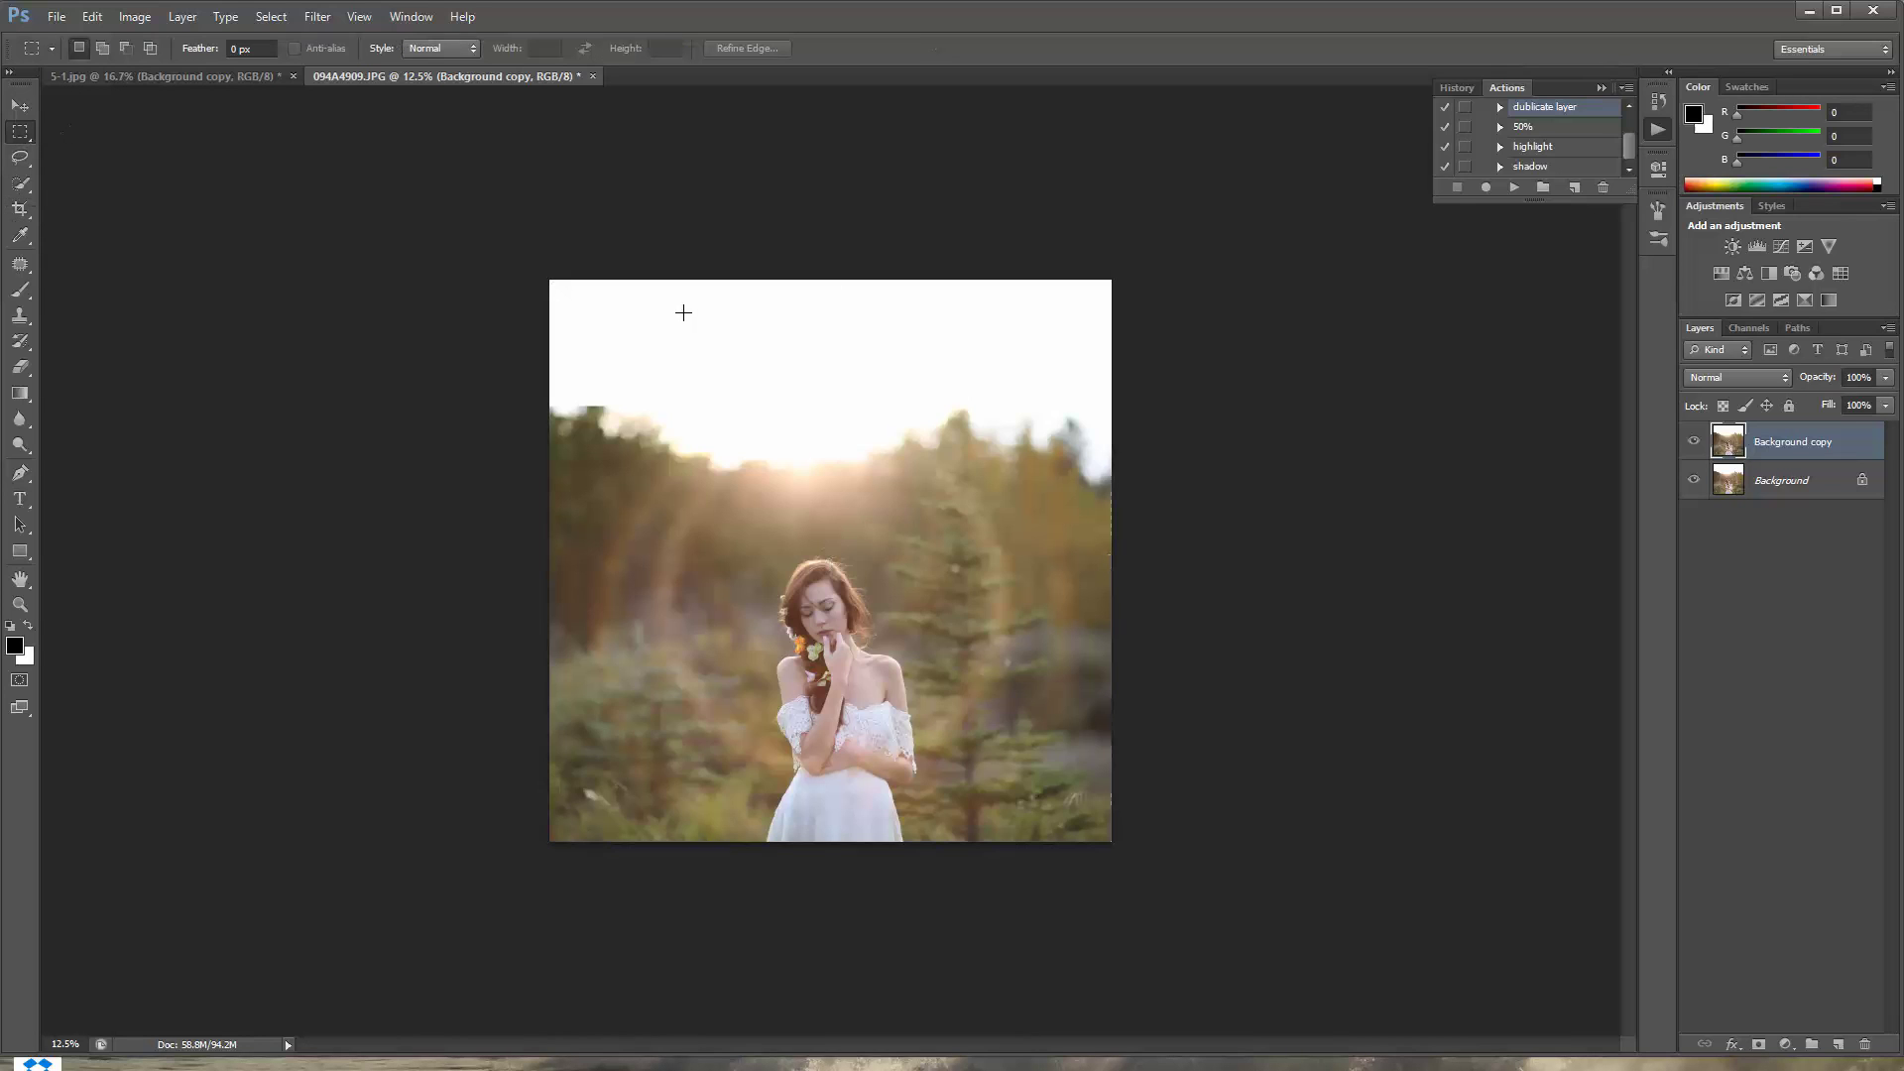
pyautogui.moveTo(549, 407); pyautogui.dragTo(1112, 554)
pyautogui.rightClick(807, 462)
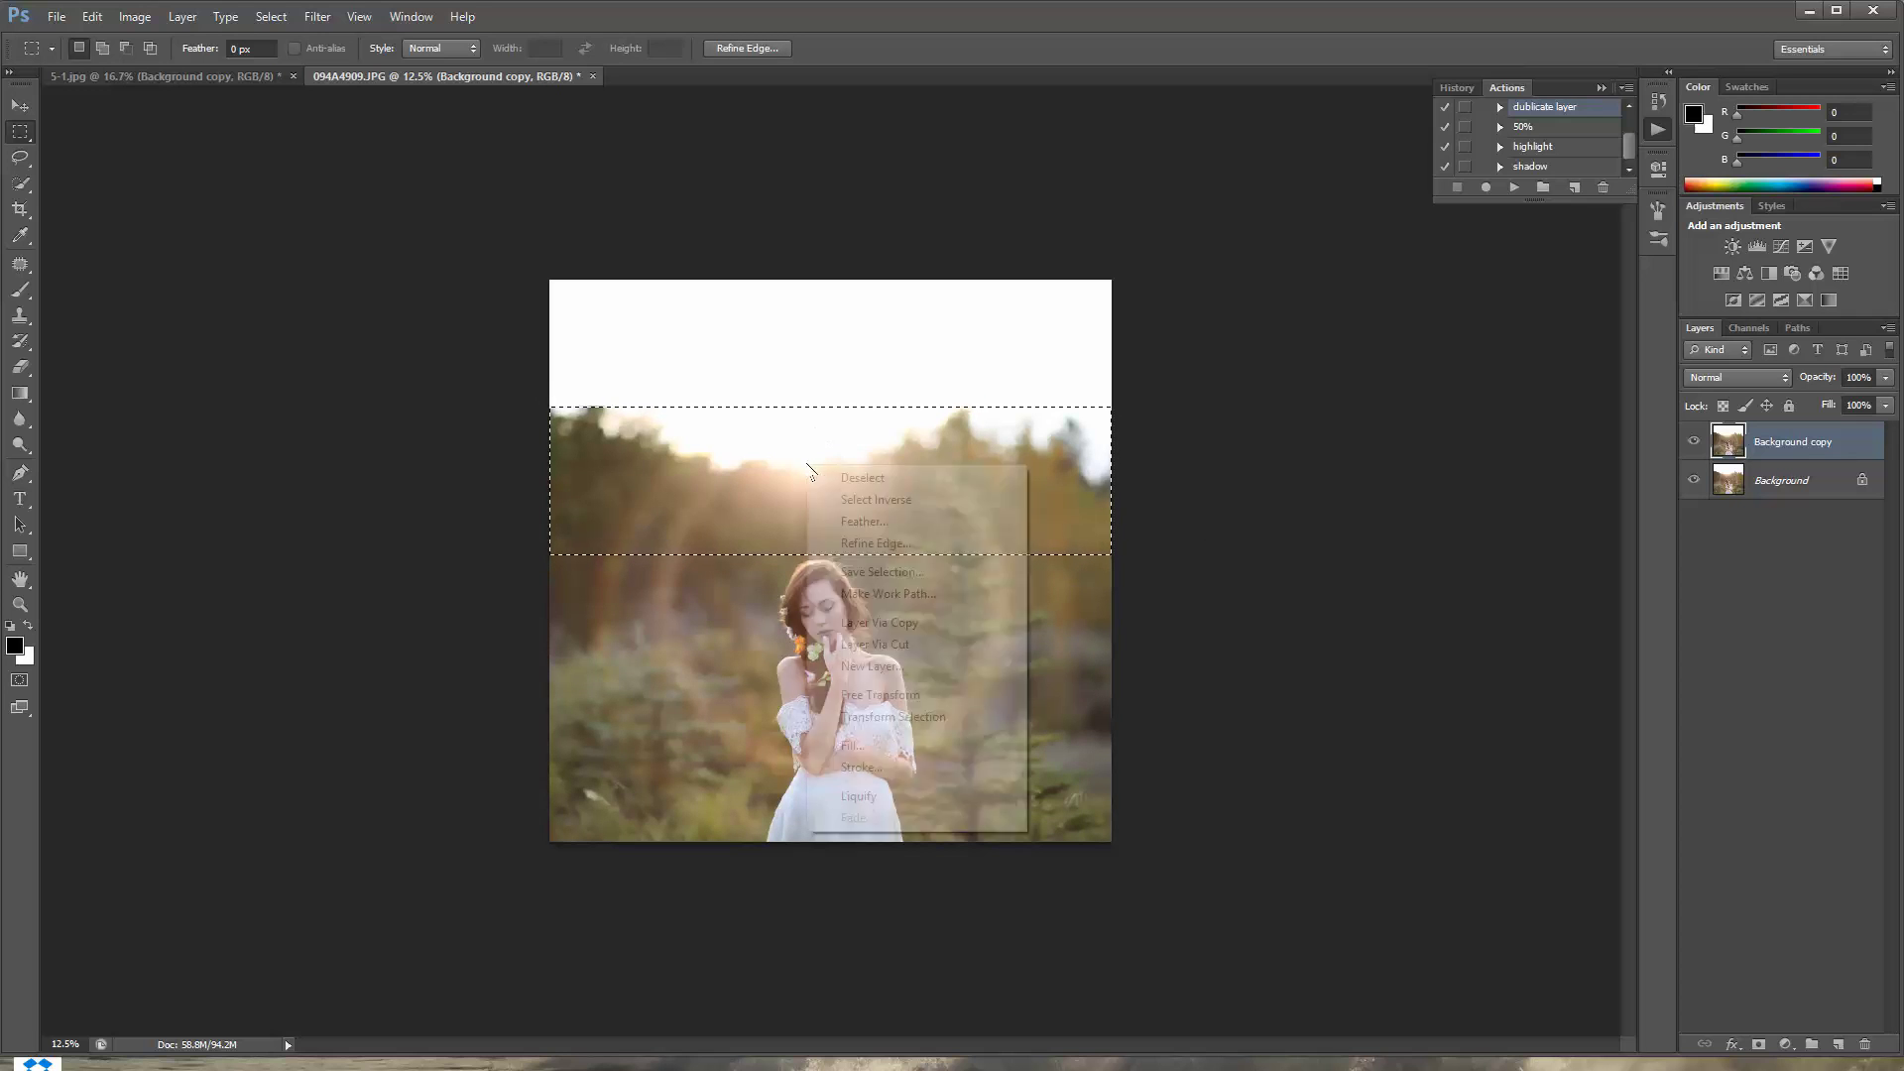
pyautogui.click(873, 689)
pyautogui.rightClick(839, 496)
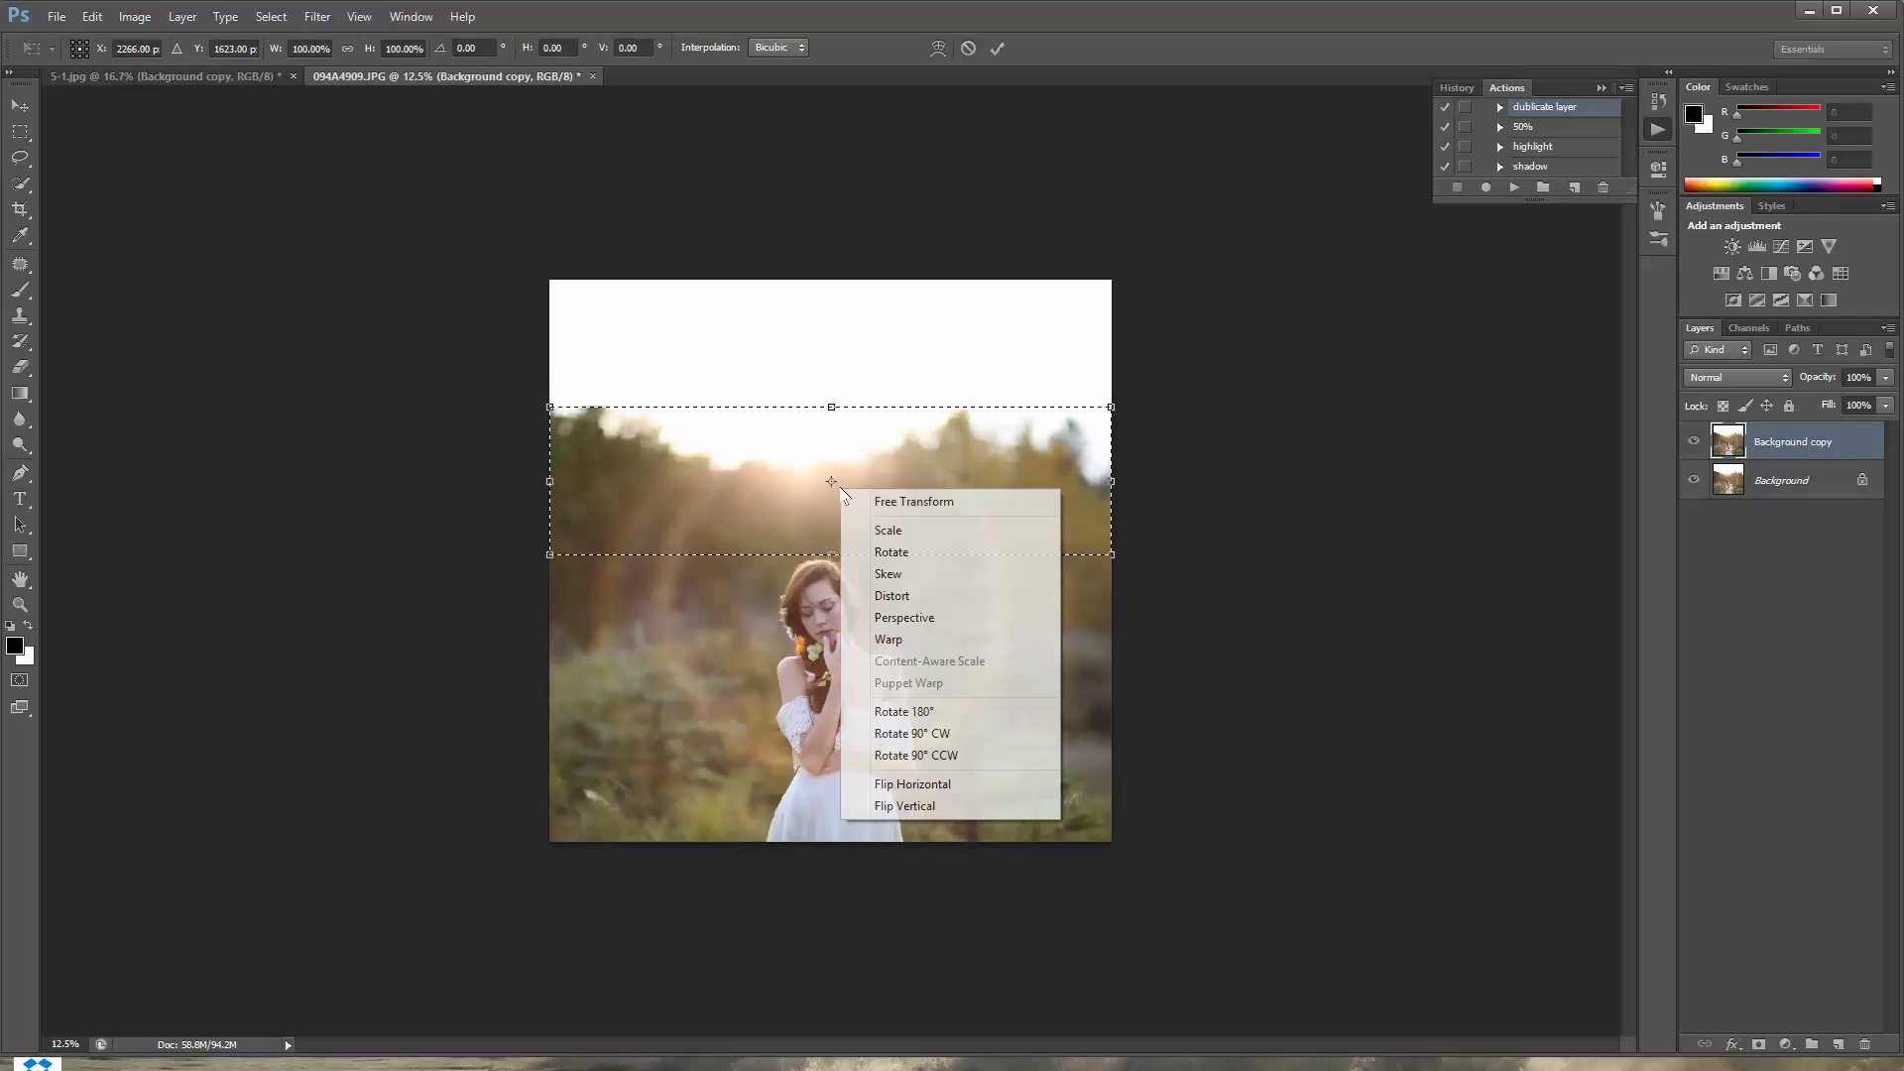
pyautogui.click(873, 595)
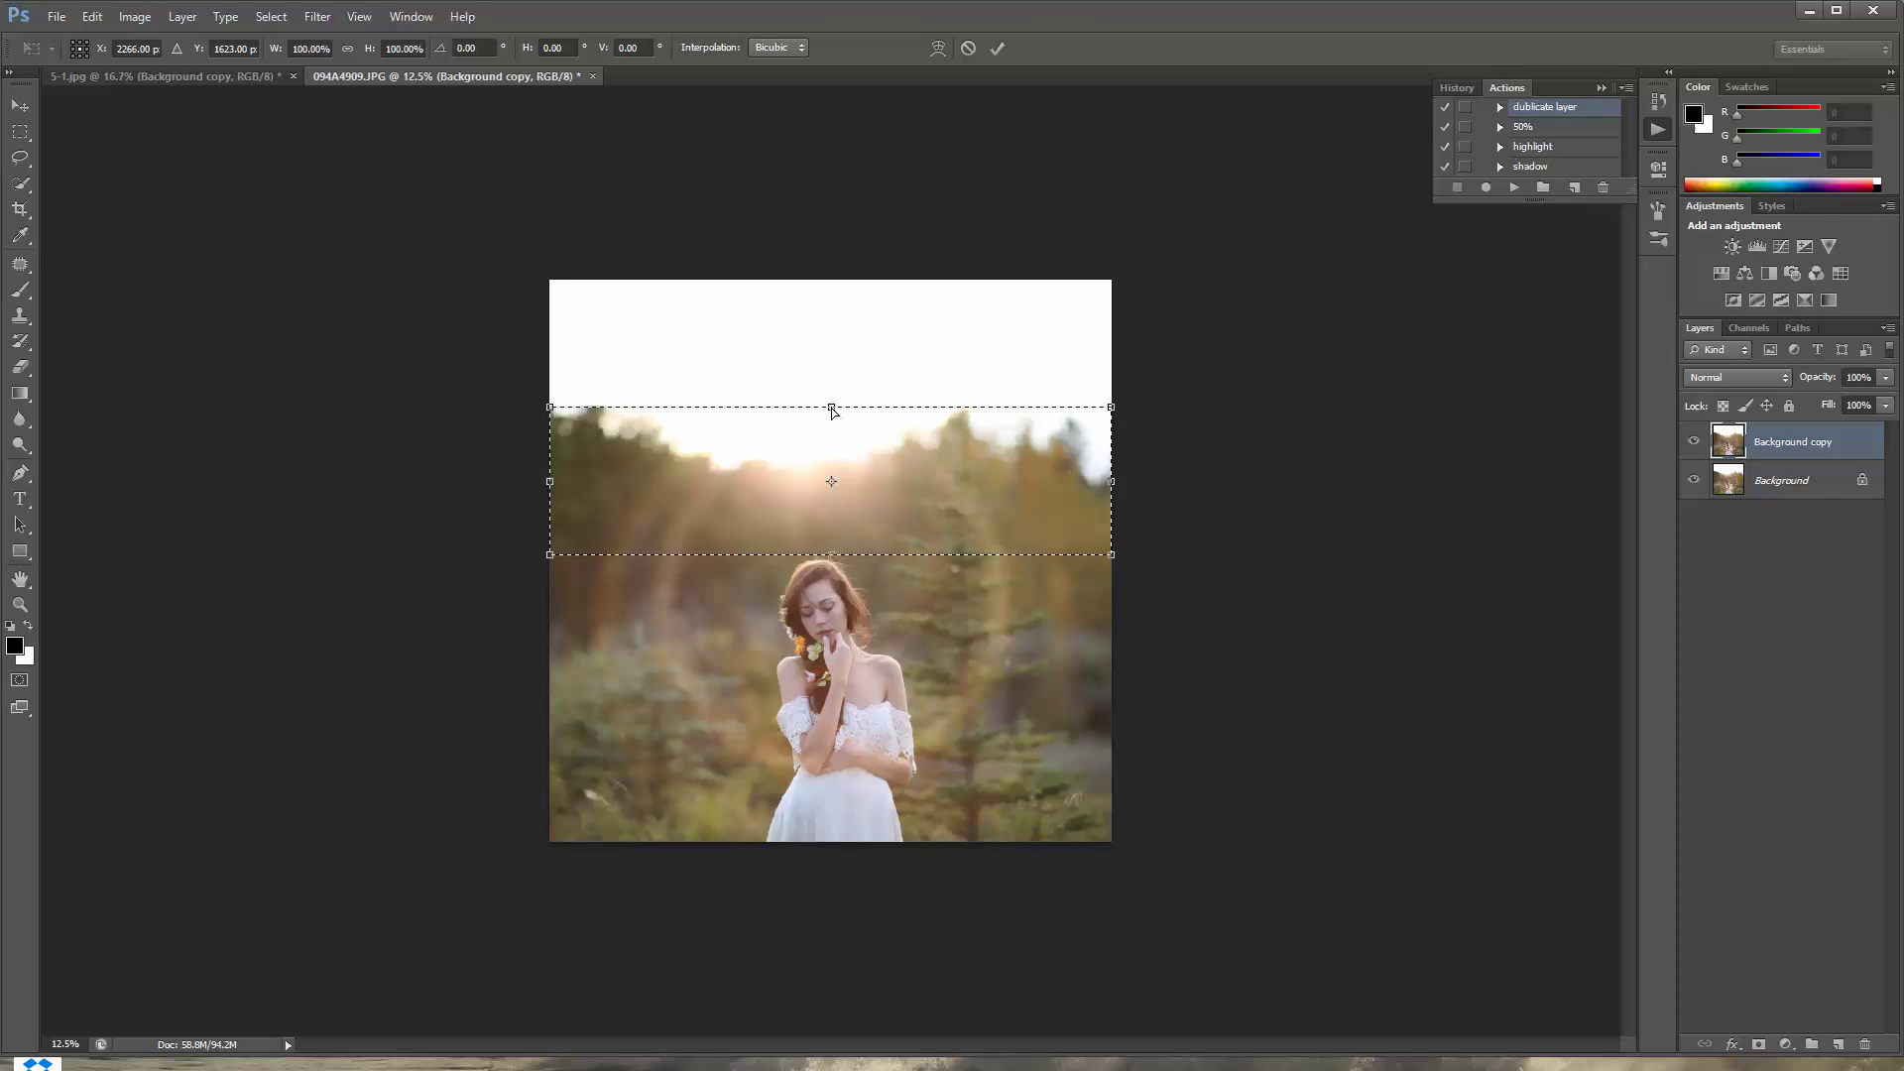
pyautogui.moveTo(832, 407); pyautogui.dragTo(834, 281)
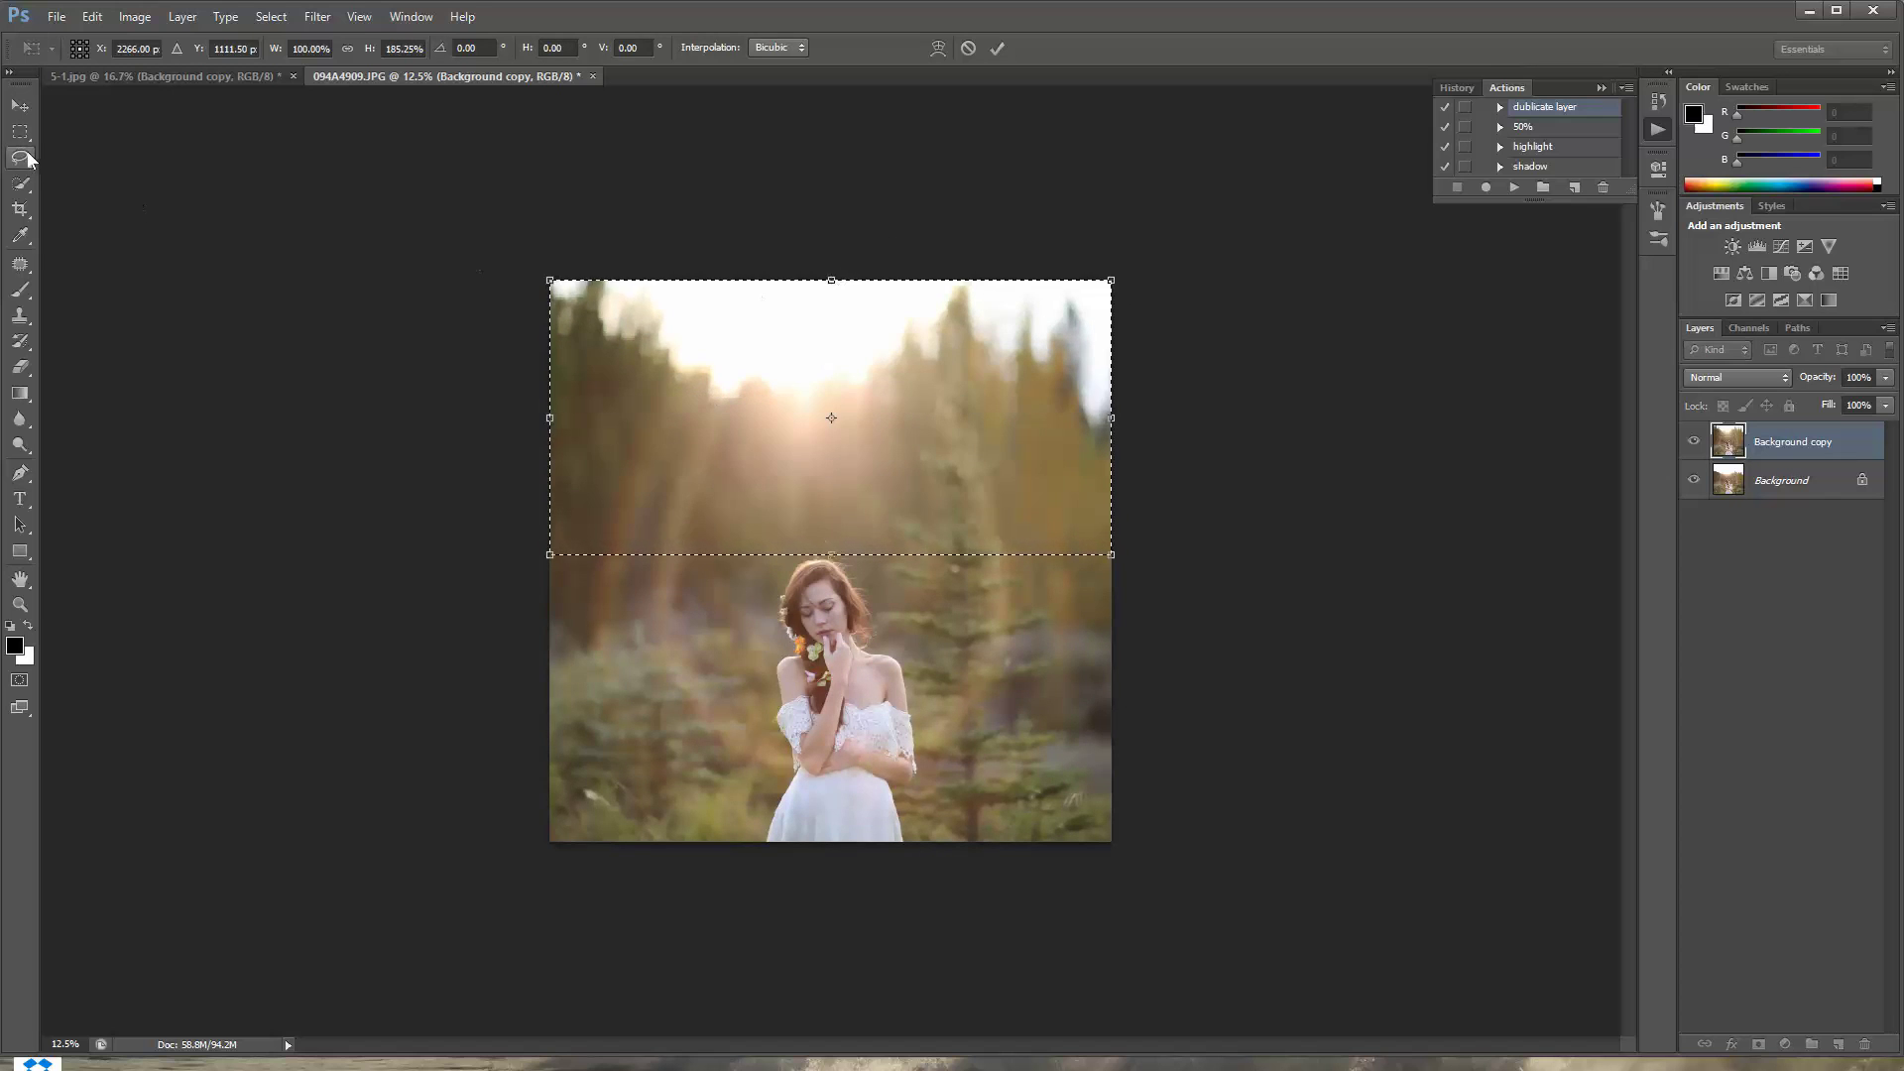
pyautogui.click(20, 107)
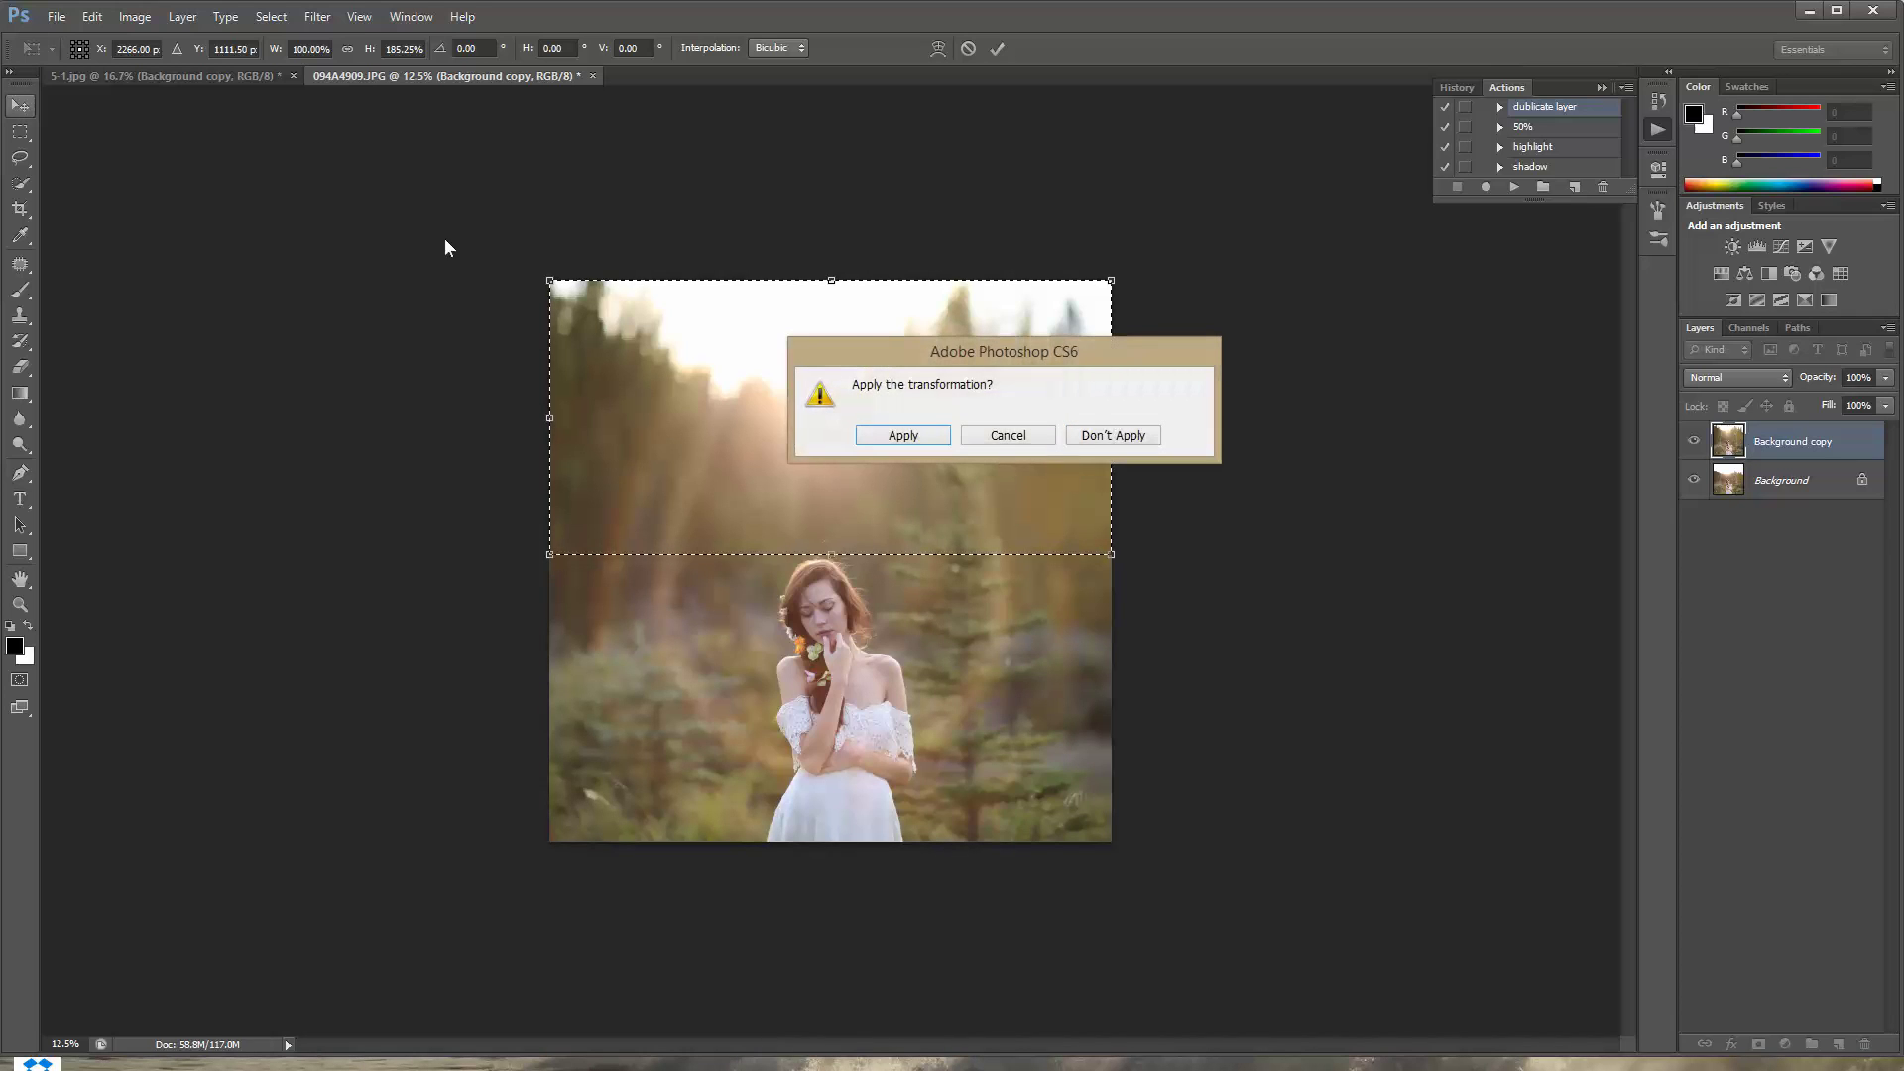
pyautogui.click(893, 436)
pyautogui.click(269, 17)
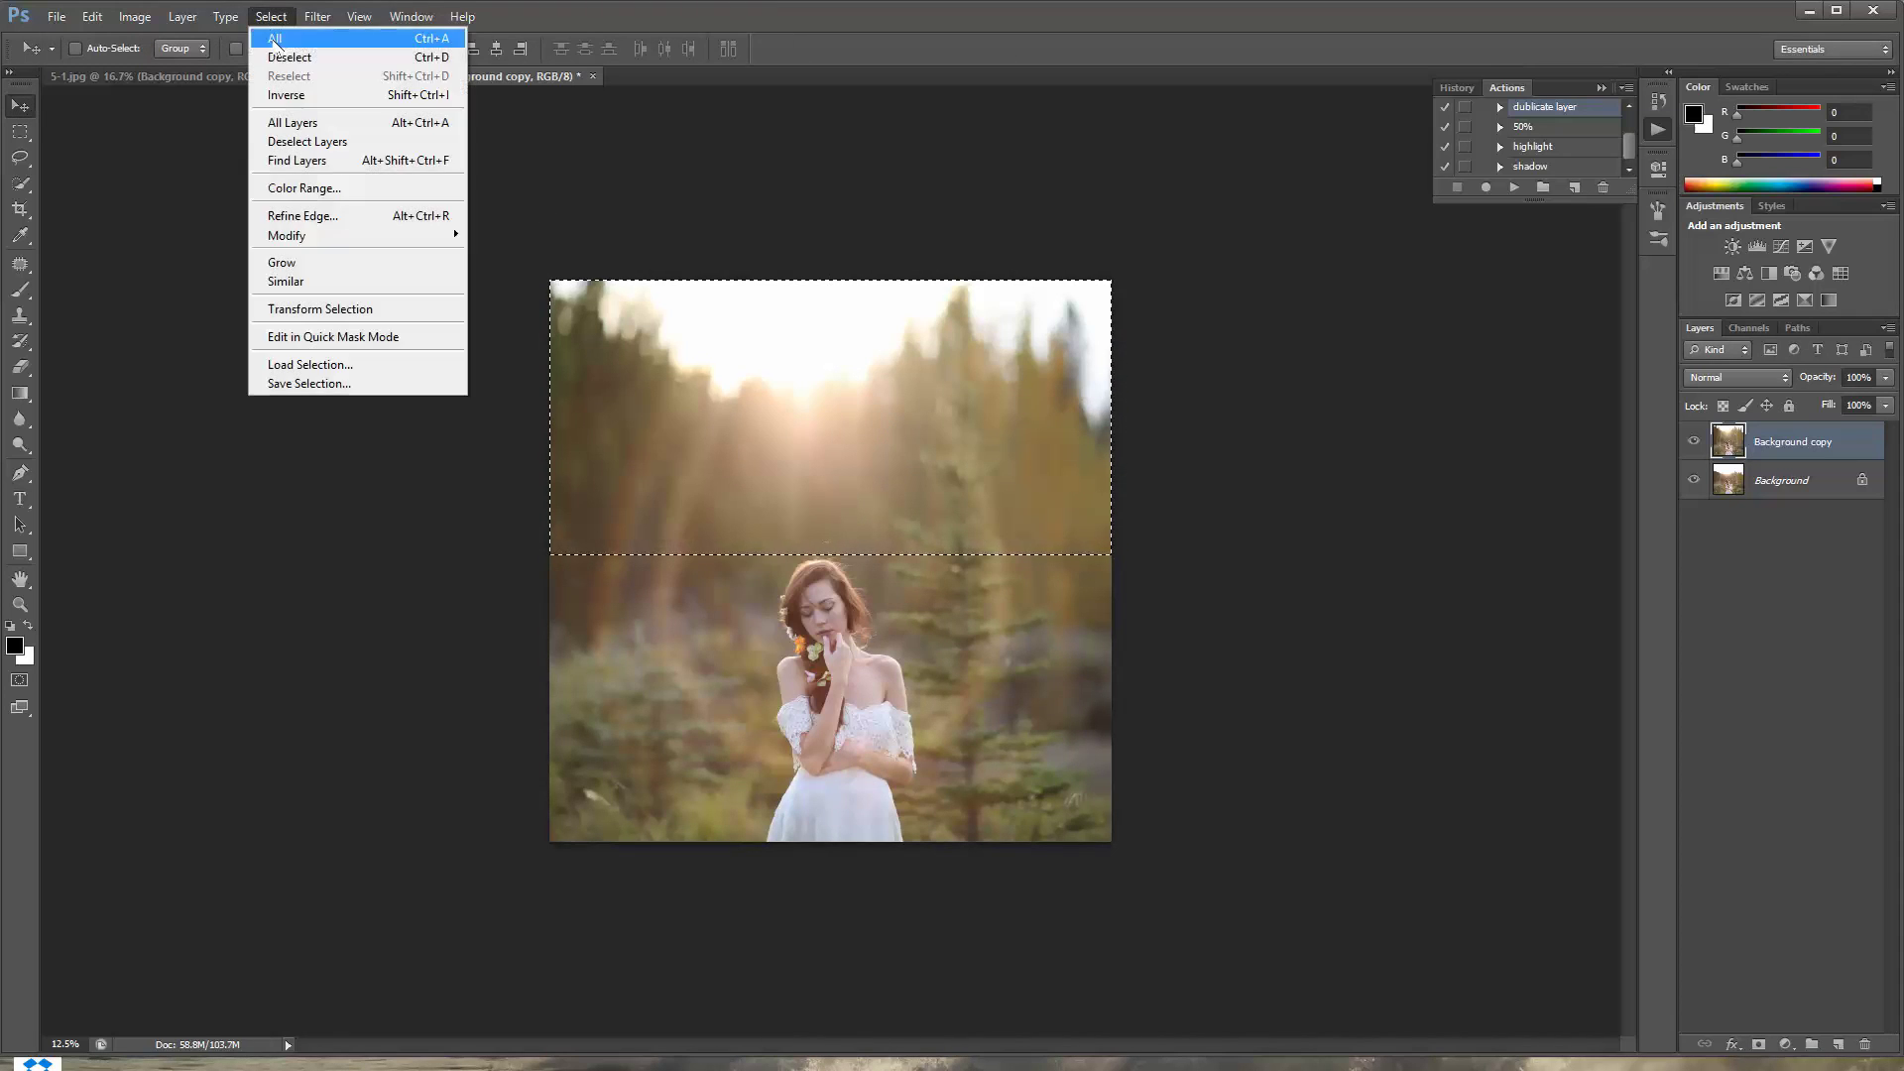
pyautogui.click(275, 39)
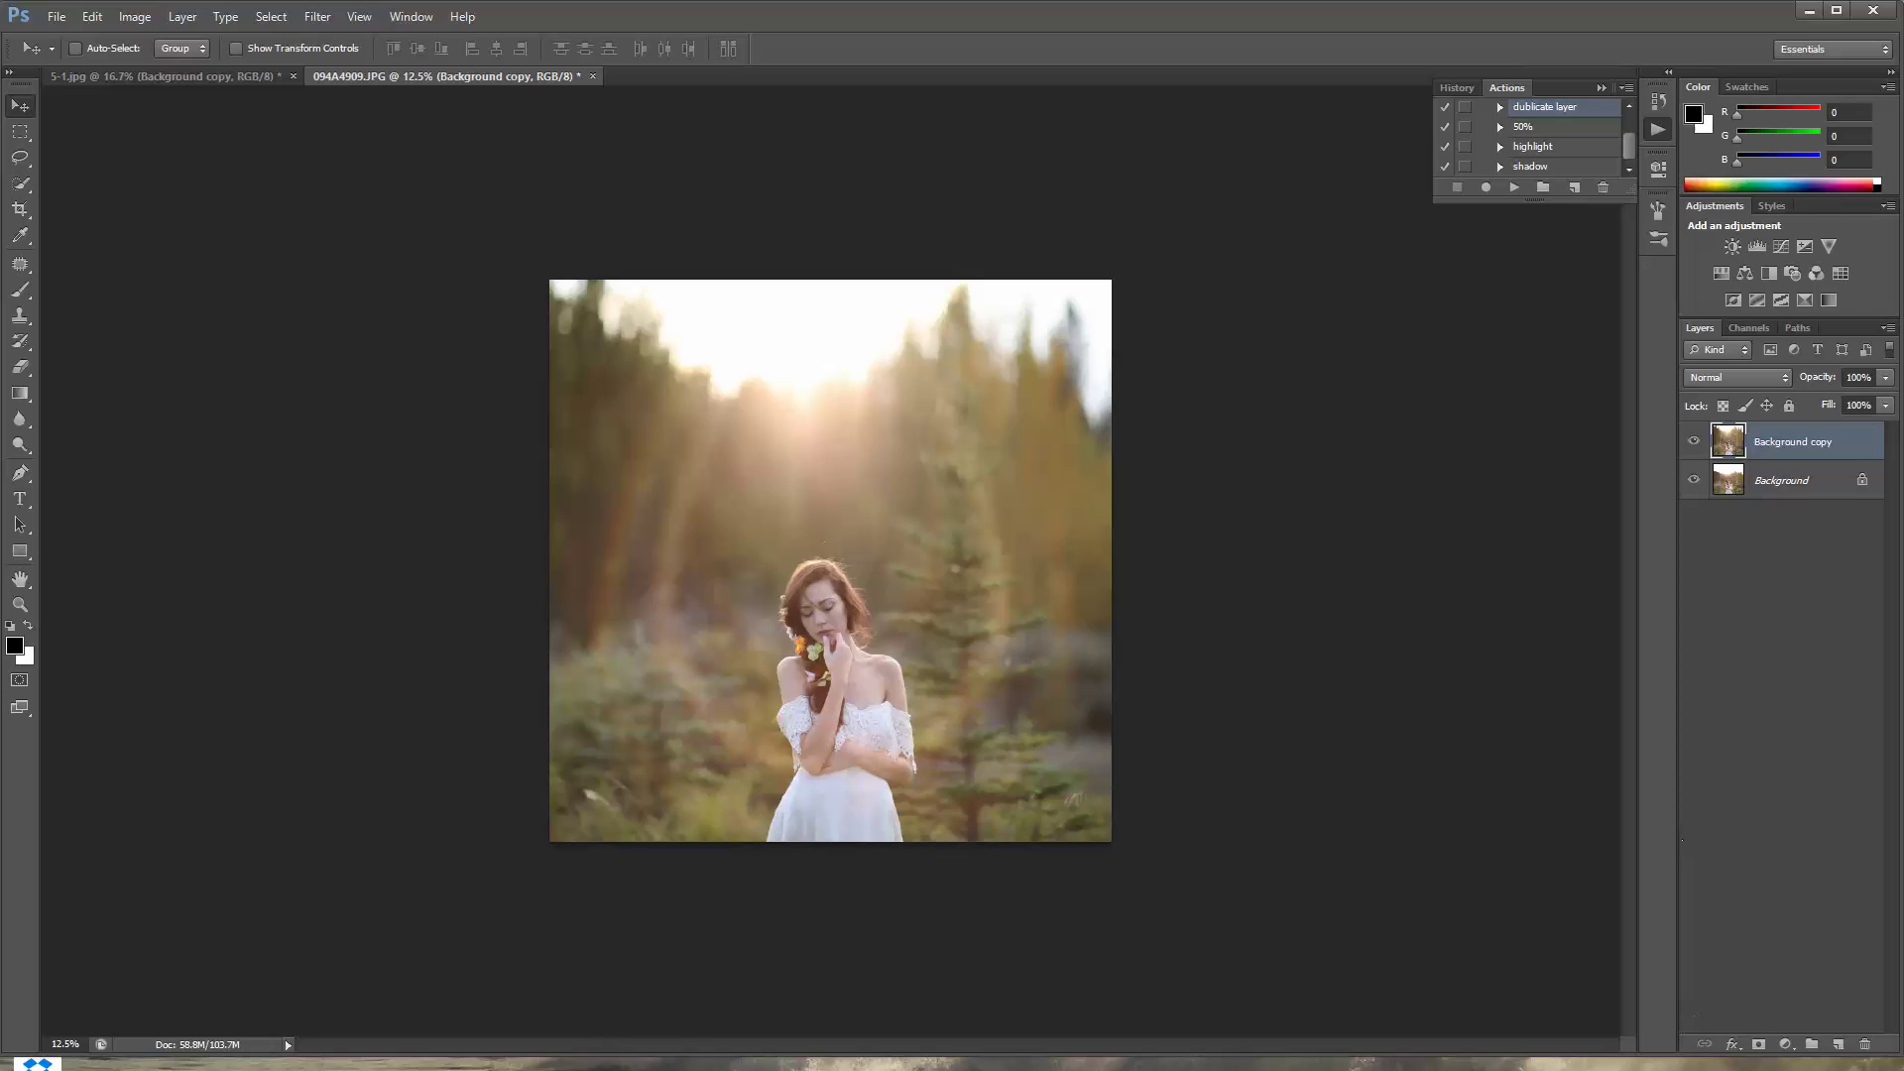